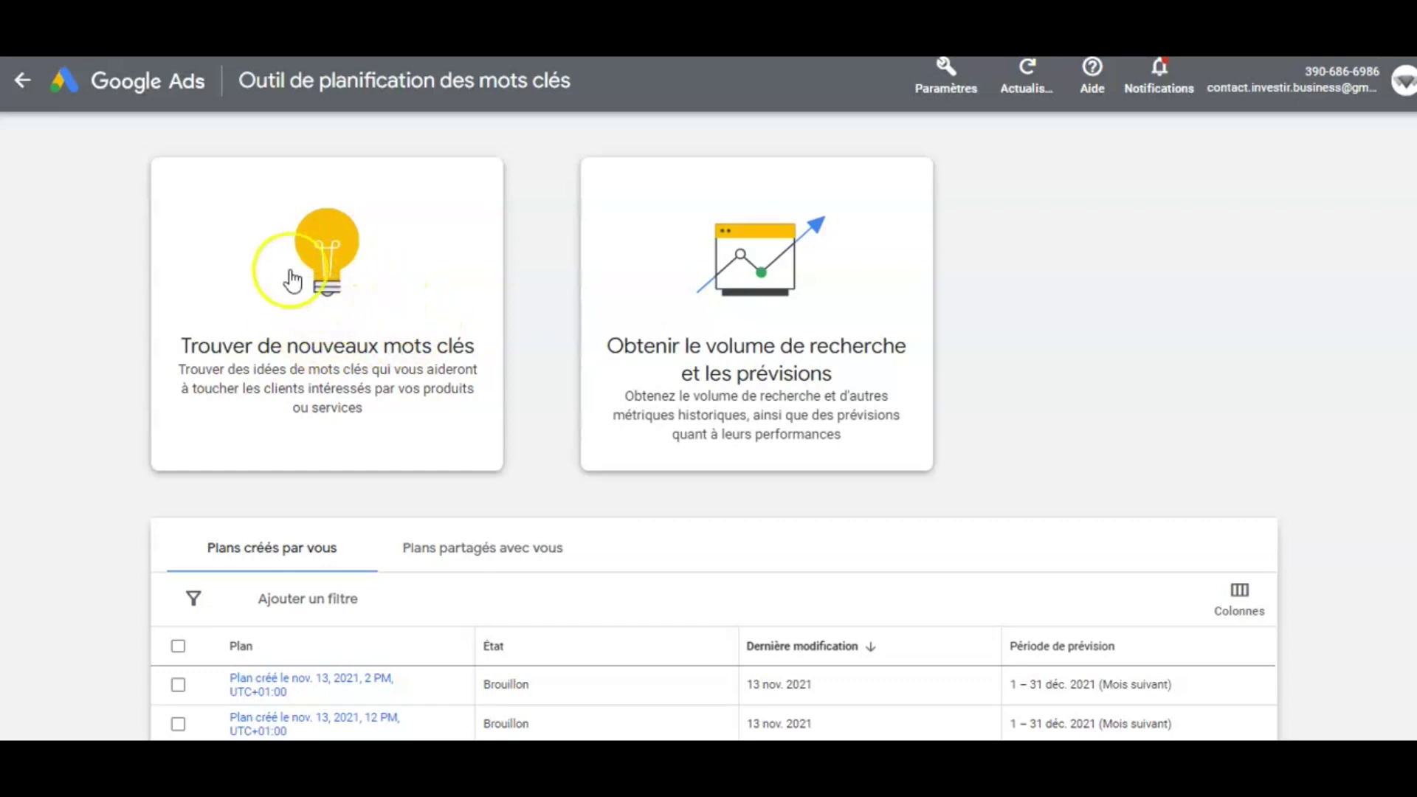
- Find new keyword ideas for "investissement" in the Google Ads Keyword Planner
{"action": "left_click", "coordinate": [314, 315]}
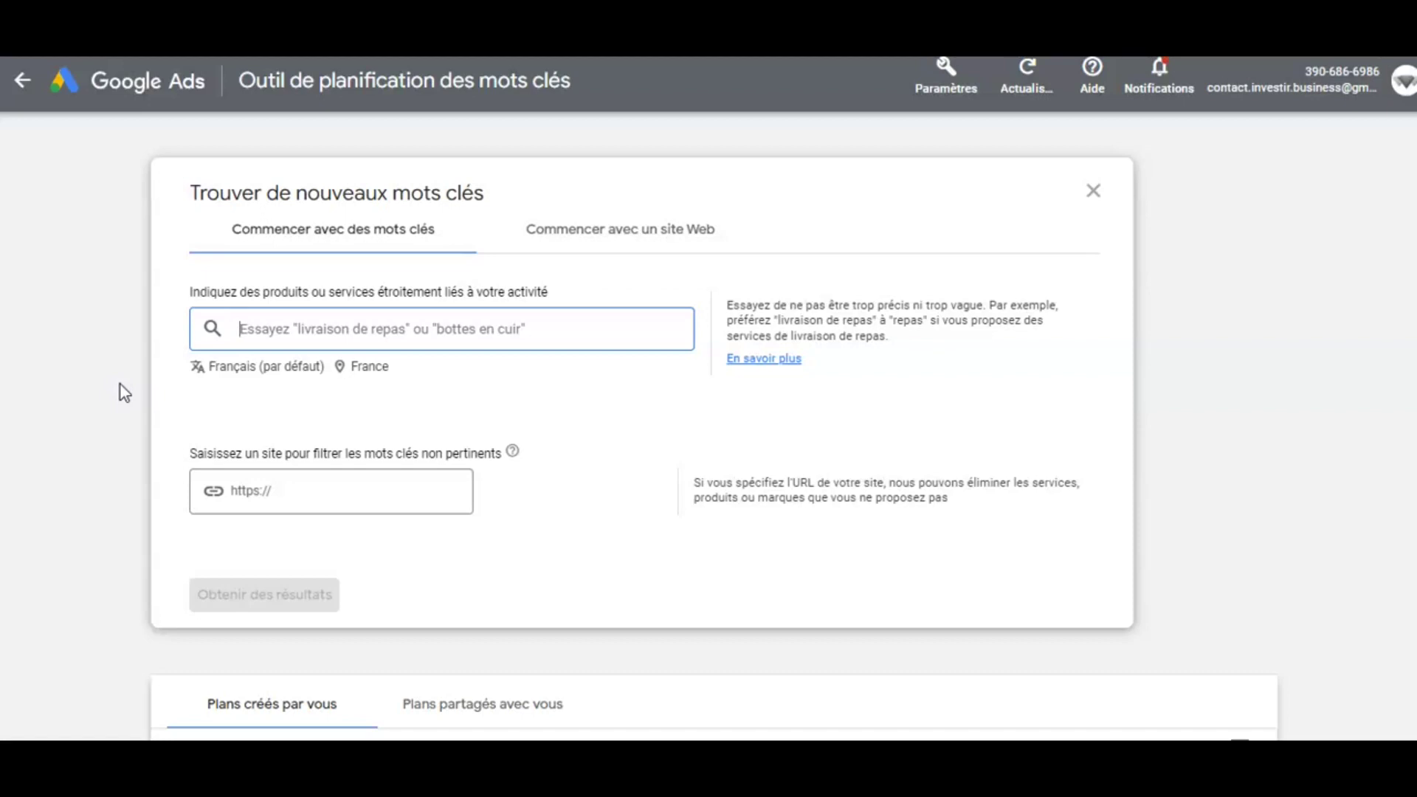
{"action": "left_click", "coordinate": [310, 332]}
{"action": "type", "text": "investiss"}
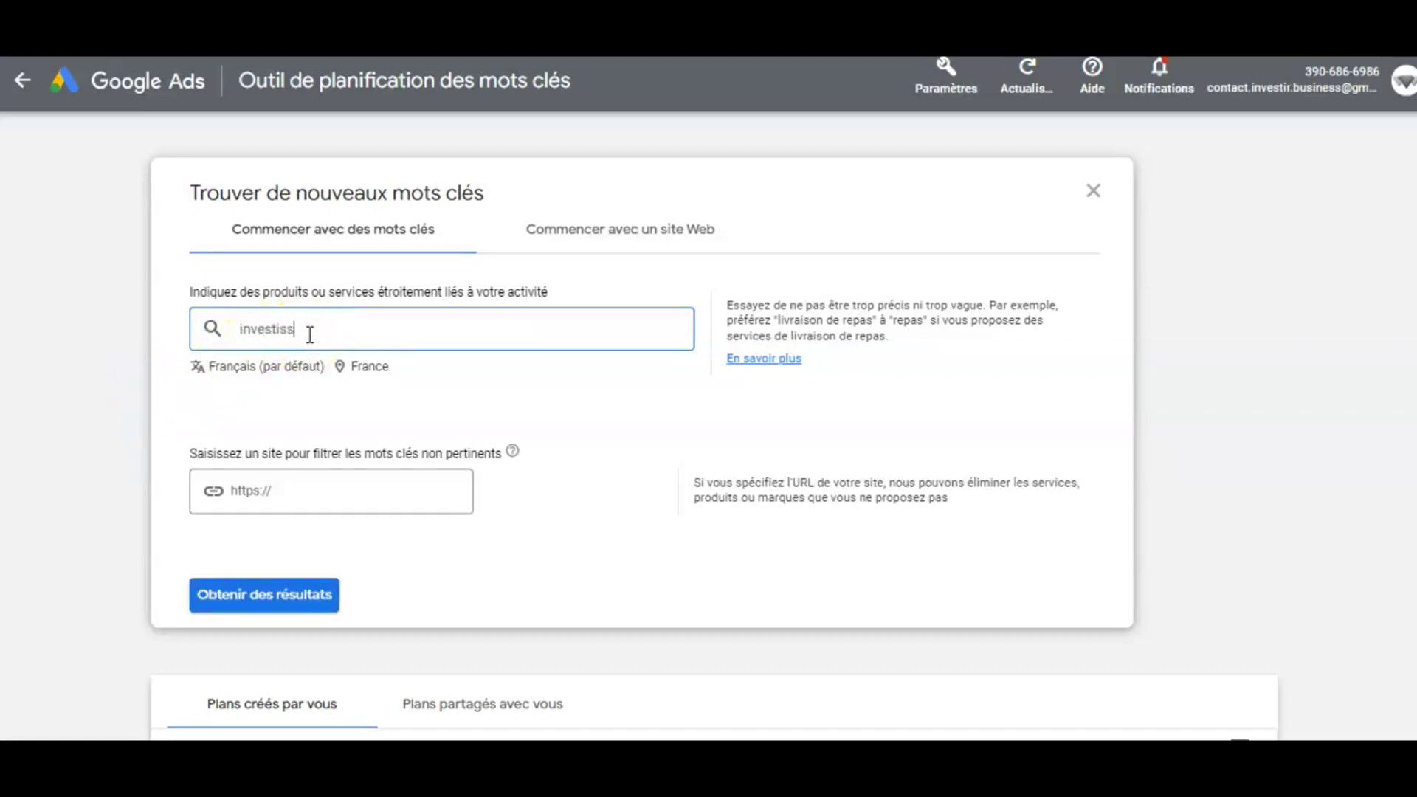
{"action": "type", "text": "ement"}
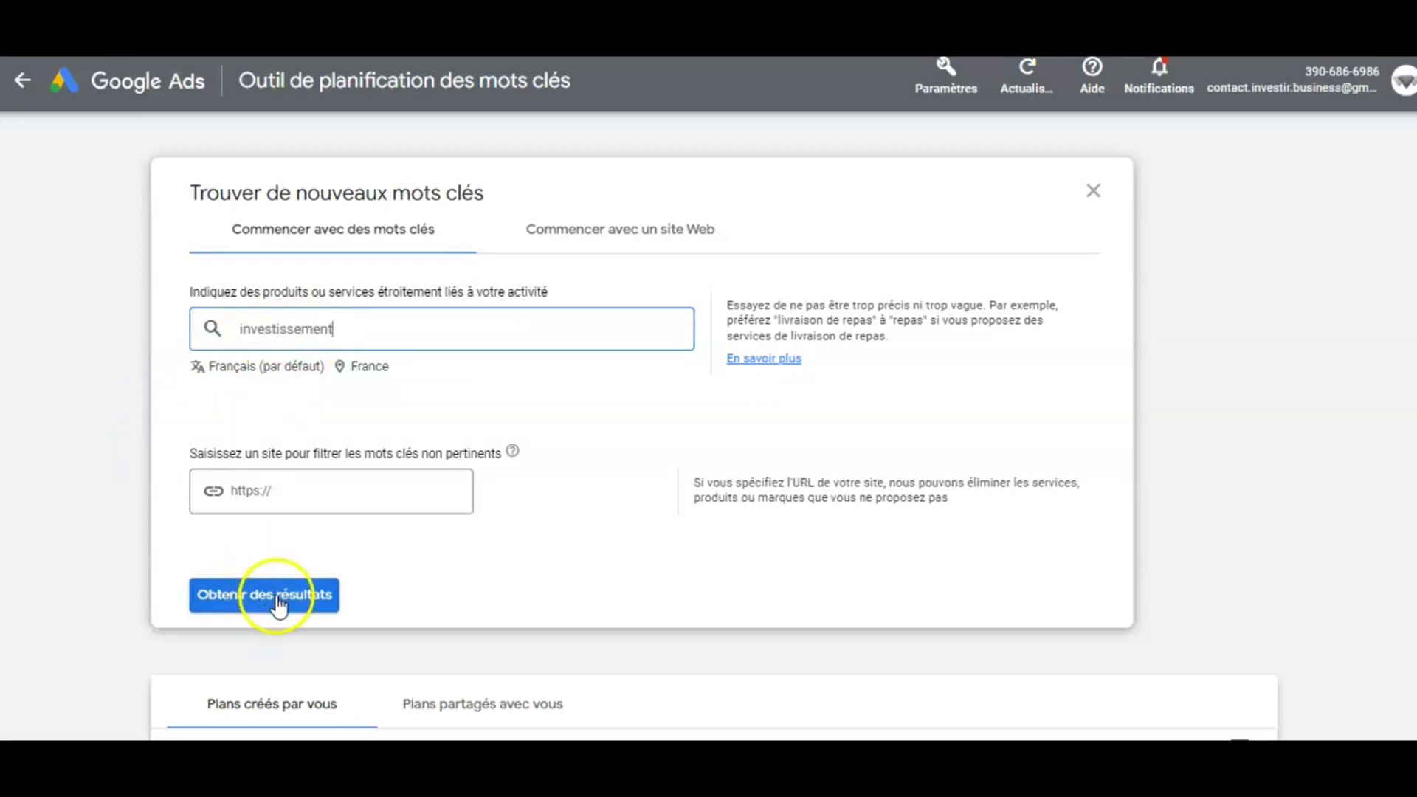
{"action": "key", "text": "Return"}
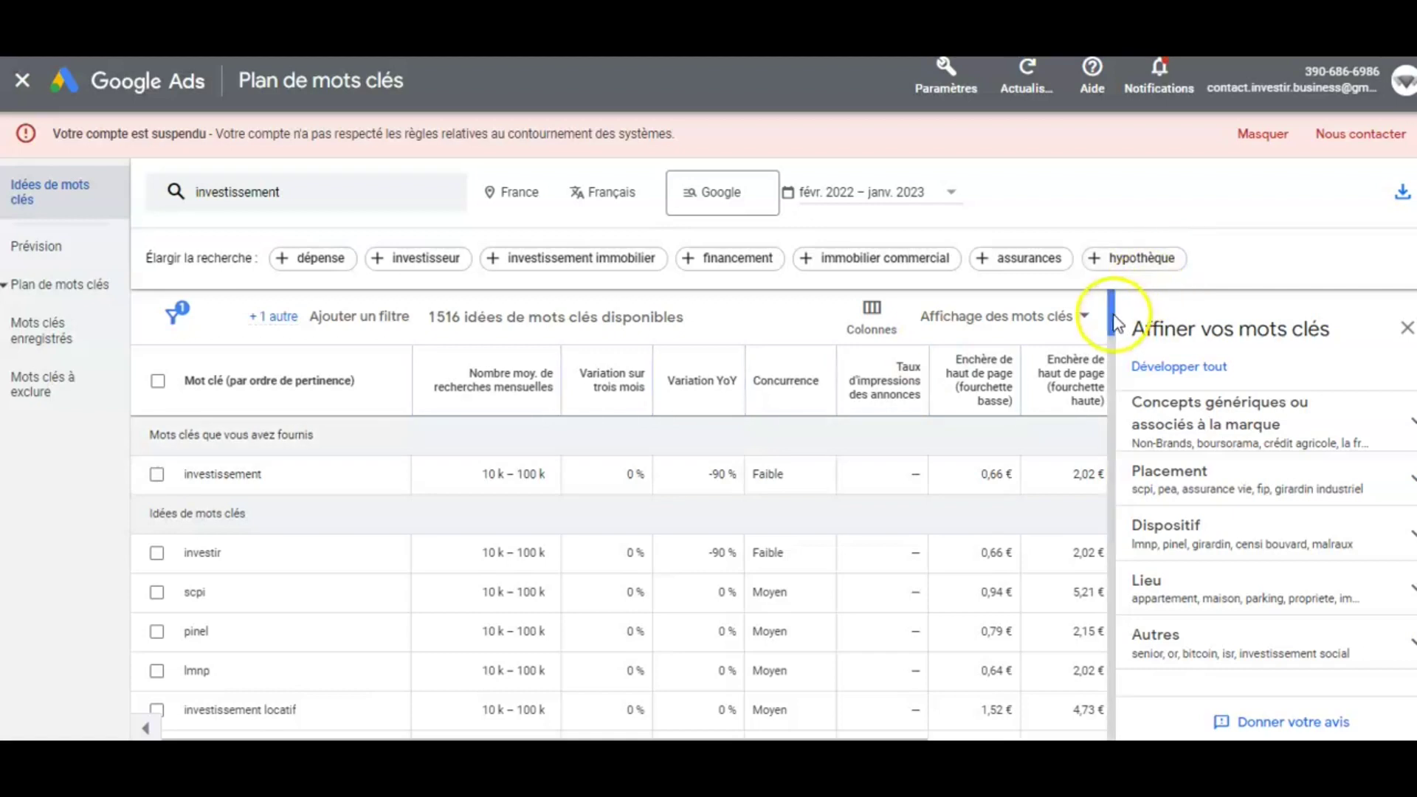
- Examine the keyword ideas with their monthly searches, three-month variation, competition and top-of-page bid ranges
{"action": "scroll", "coordinate": [1112, 318], "scroll_direction": "down", "scroll_amount": 3}
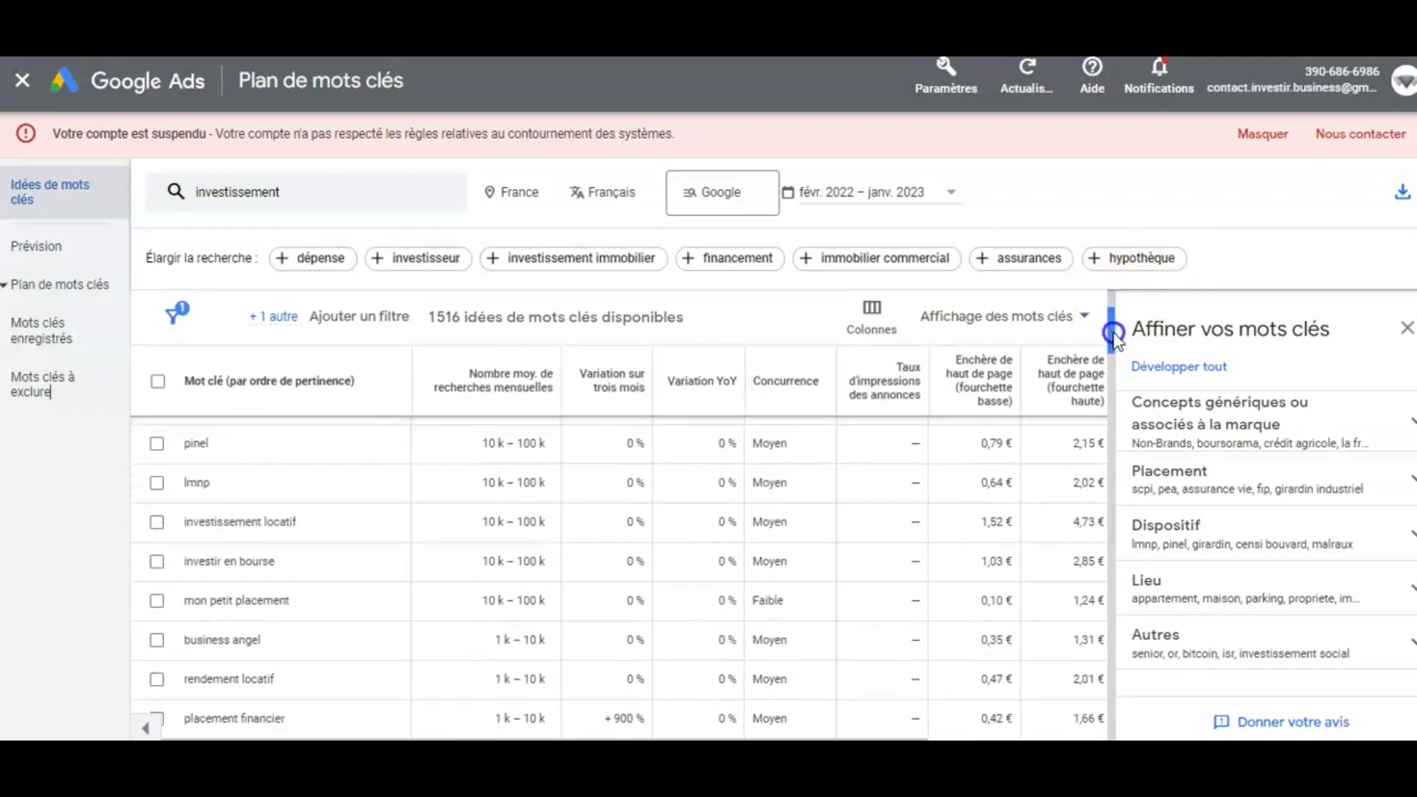
{"action": "mouse_move", "coordinate": [1115, 336]}
{"action": "left_mouse_down"}
{"action": "mouse_move", "coordinate": [1120, 409]}
{"action": "mouse_move", "coordinate": [1117, 342]}
{"action": "left_mouse_up"}
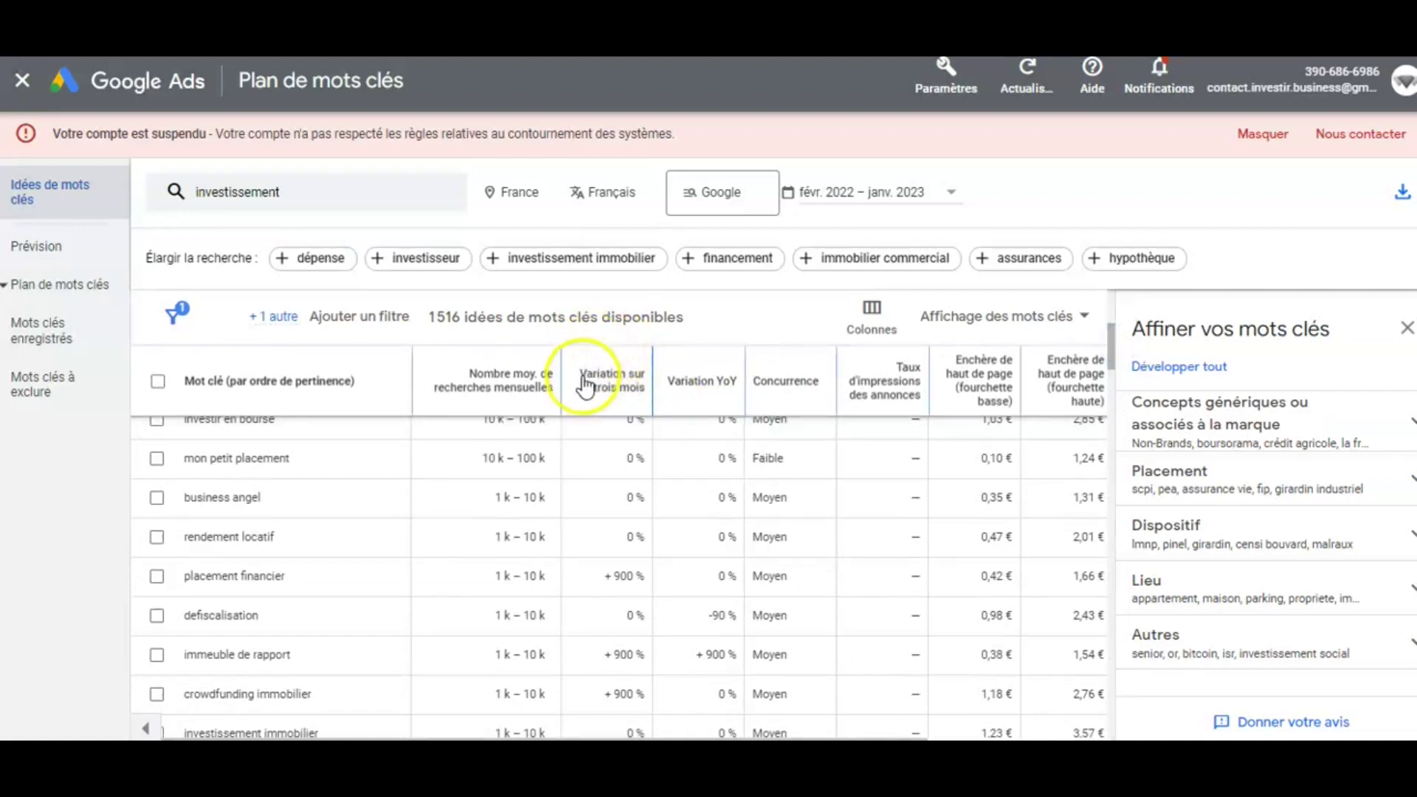
{"action": "mouse_move", "coordinate": [610, 401]}
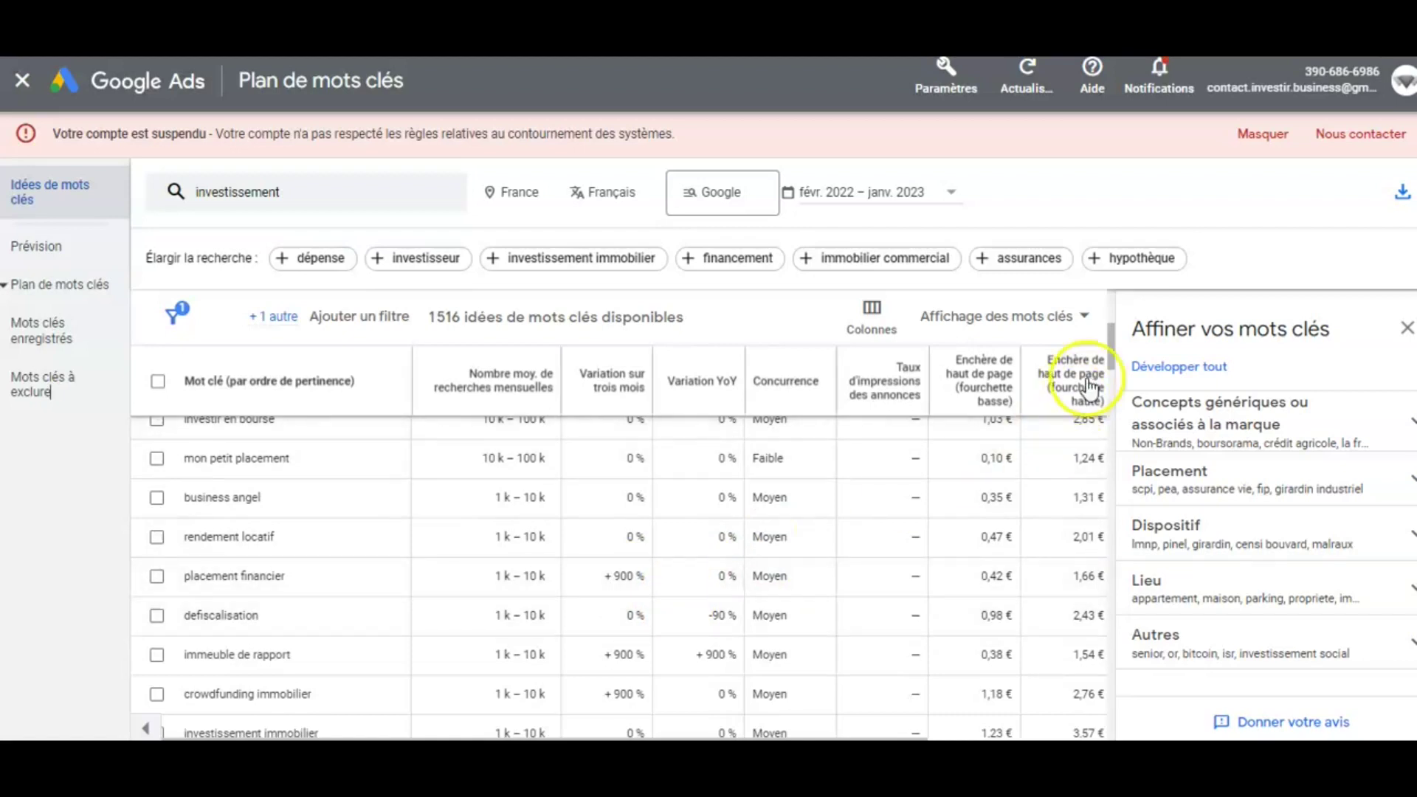
{"action": "left_click_drag", "start_coordinate": [1110, 347], "coordinate": [1116, 316]}
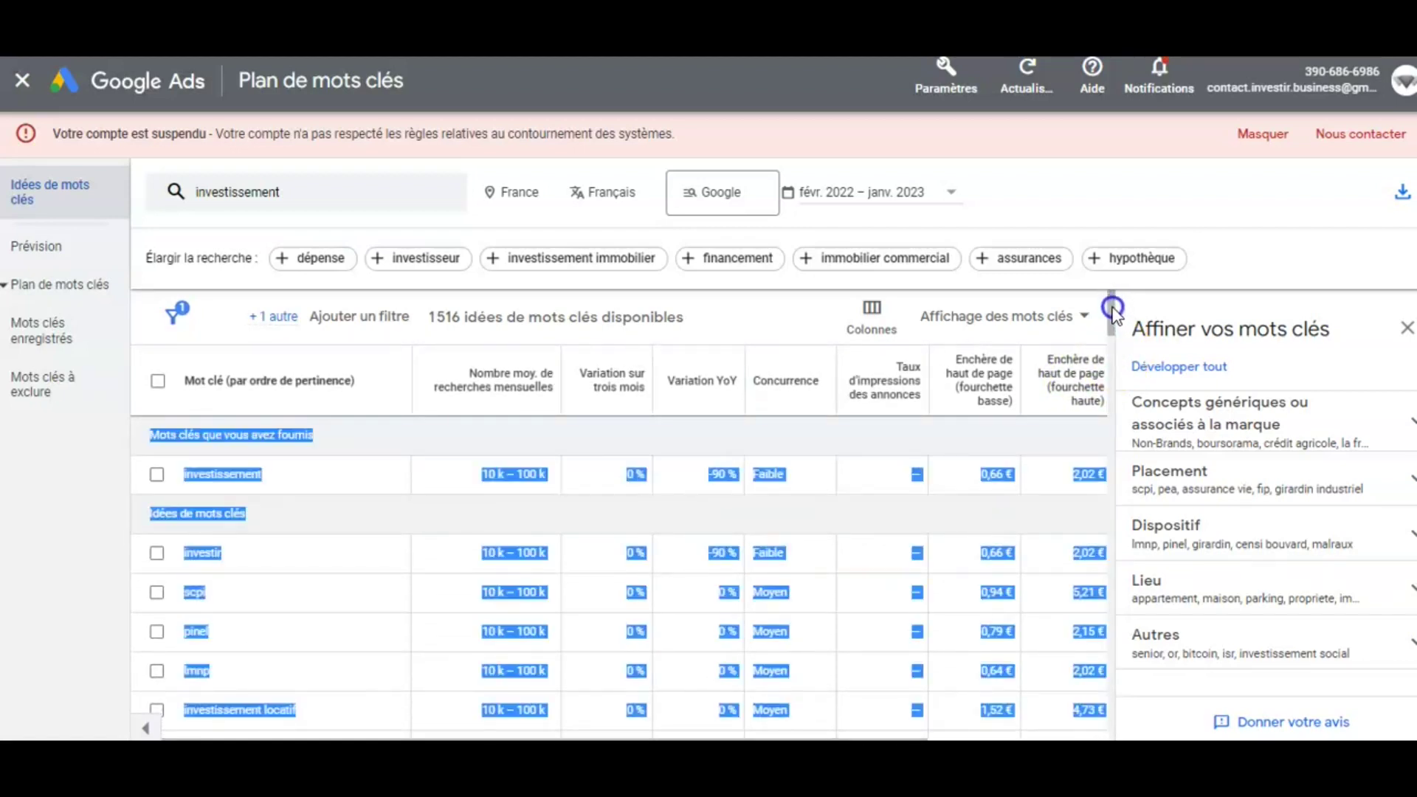
{"action": "left_click", "coordinate": [46, 531]}
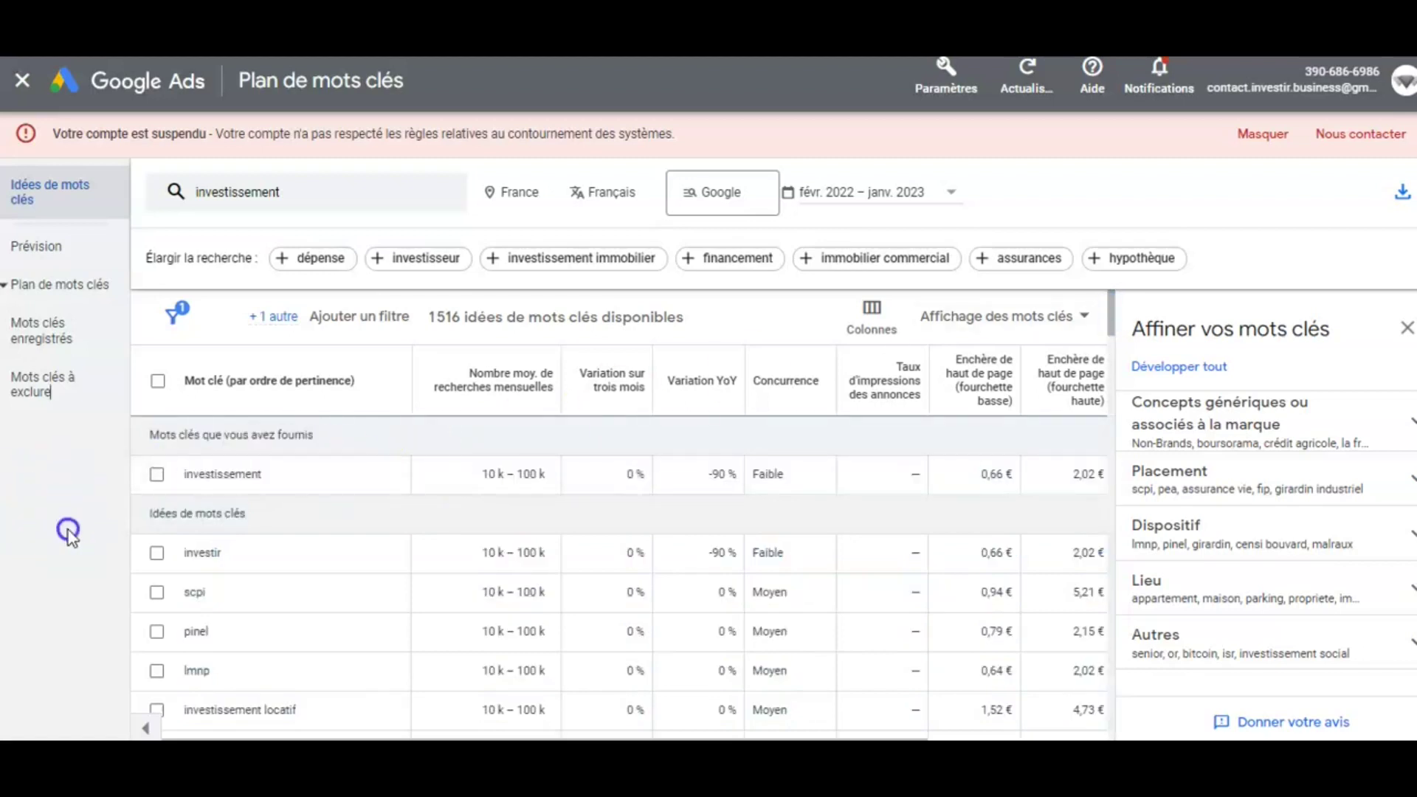
{"action": "left_click", "coordinate": [105, 565]}
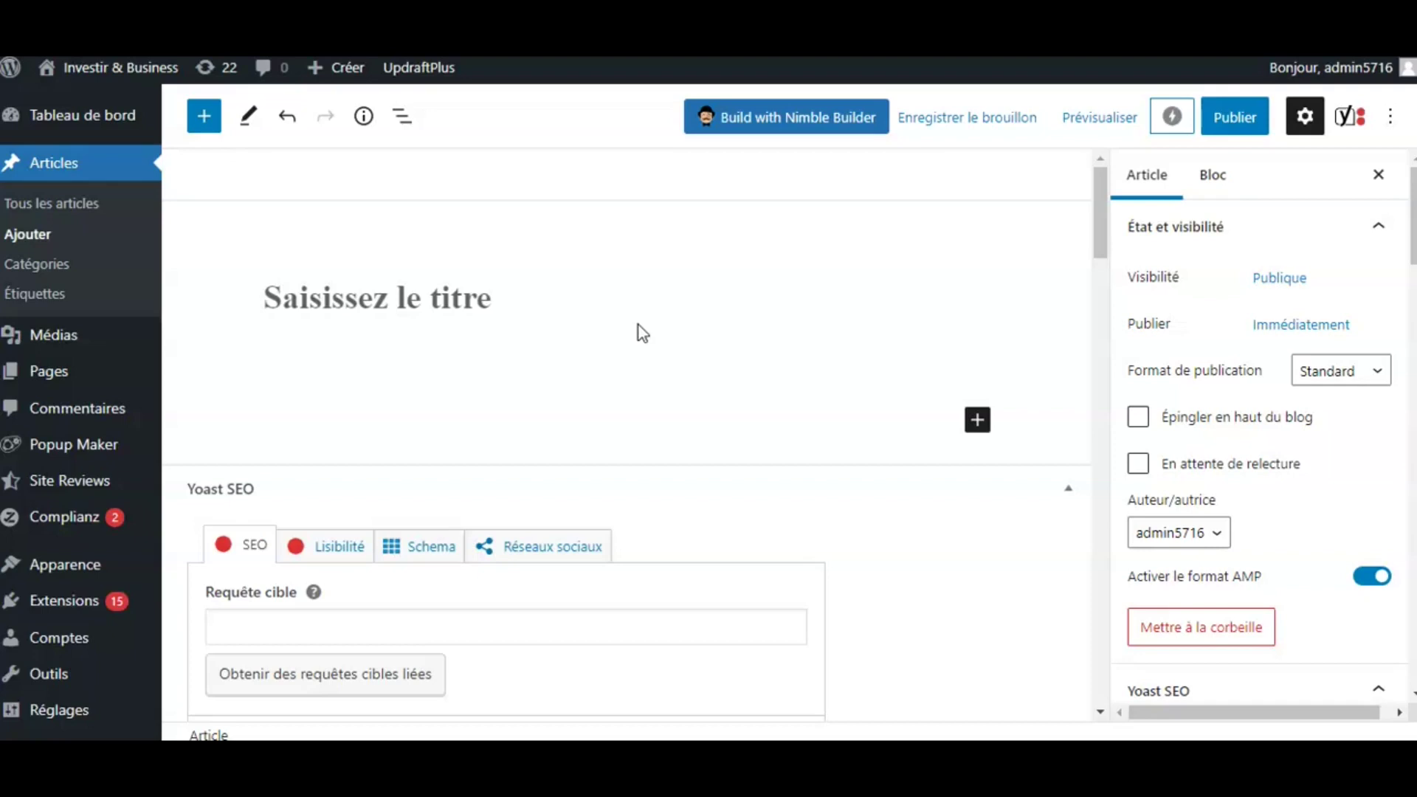
- Title the new WordPress article "Comment atteindre la 1ère position sur Google"
{"action": "left_click", "coordinate": [429, 295]}
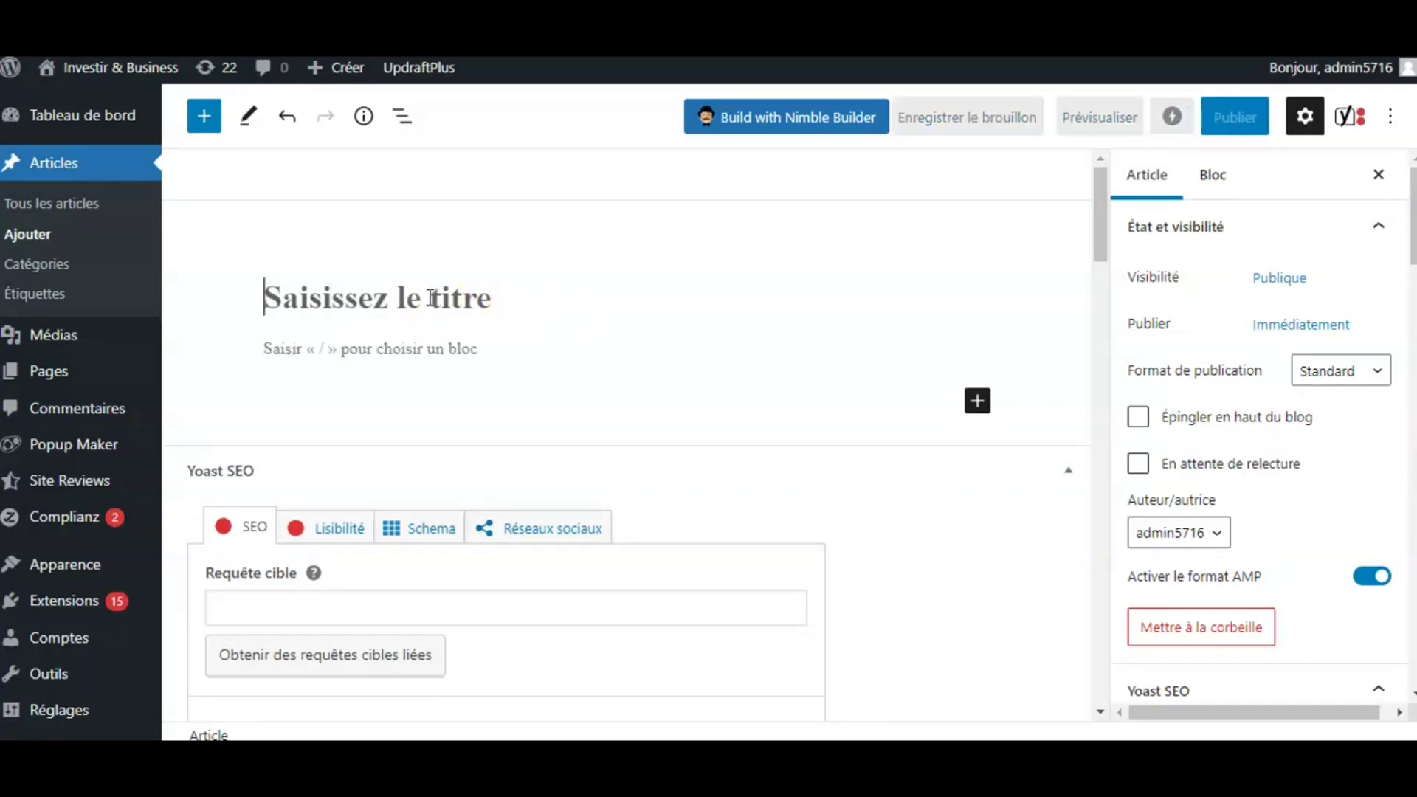
{"action": "type", "text": "Commen"}
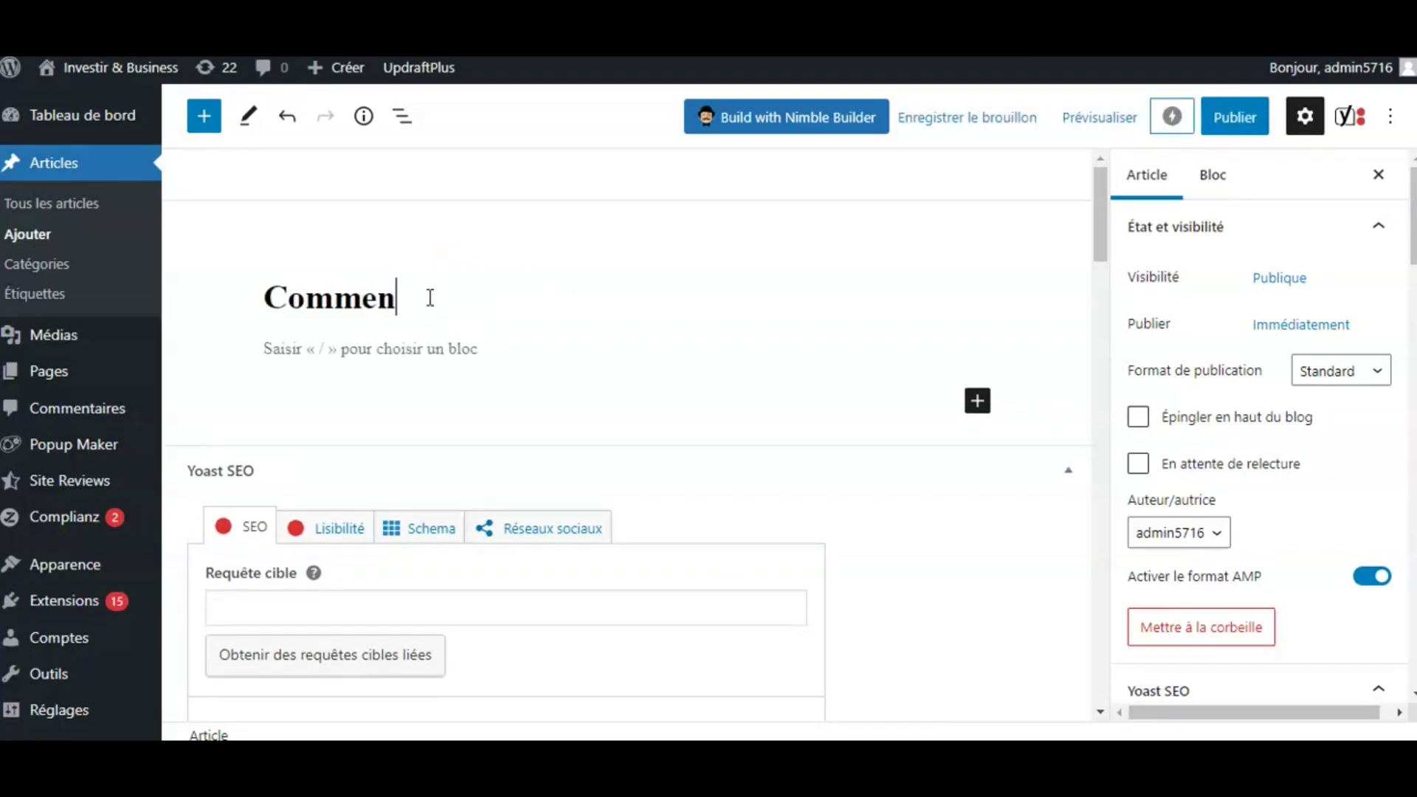
{"action": "type", "text": "t atteindre "}
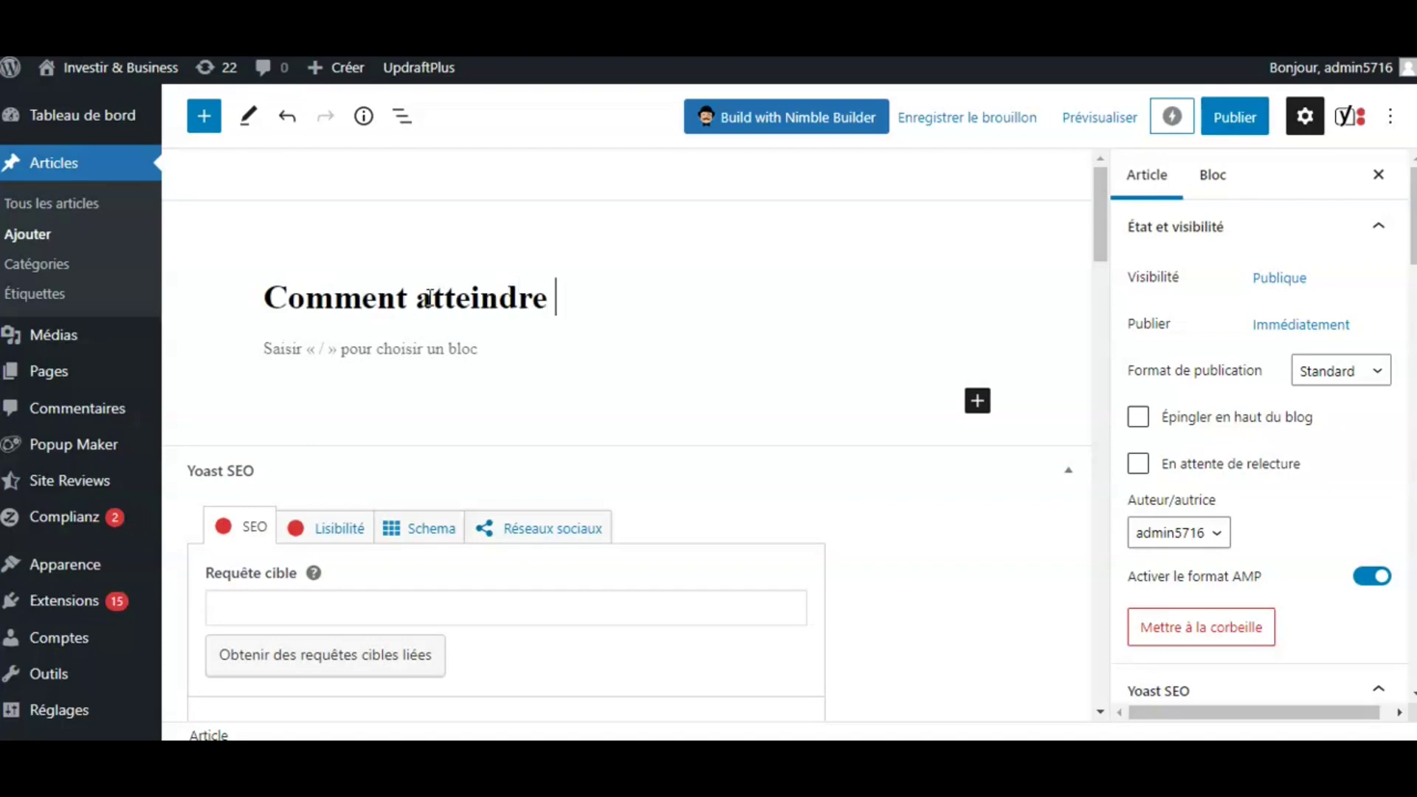
{"action": "type", "text": "la 1ère pos"}
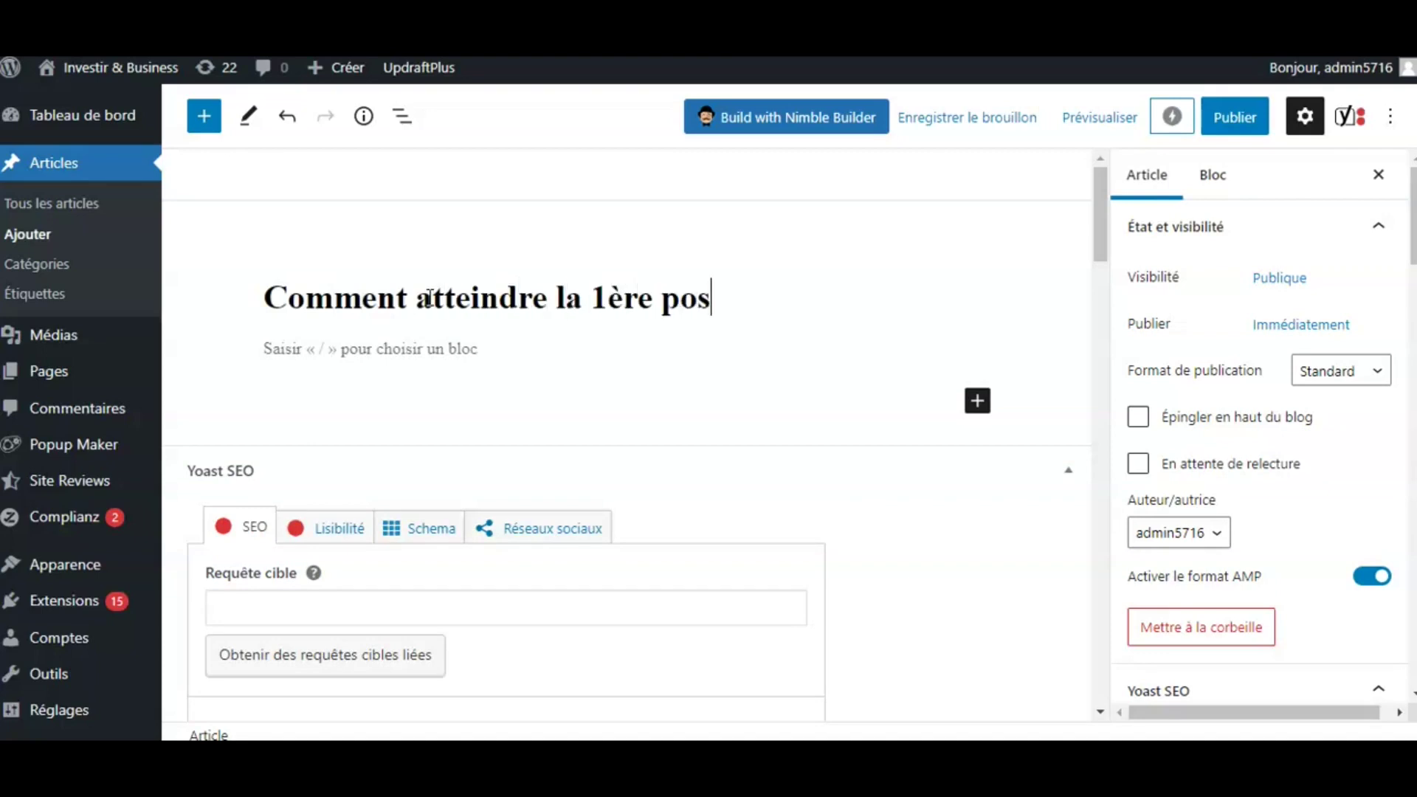
{"action": "type", "text": "ition sur Google"}
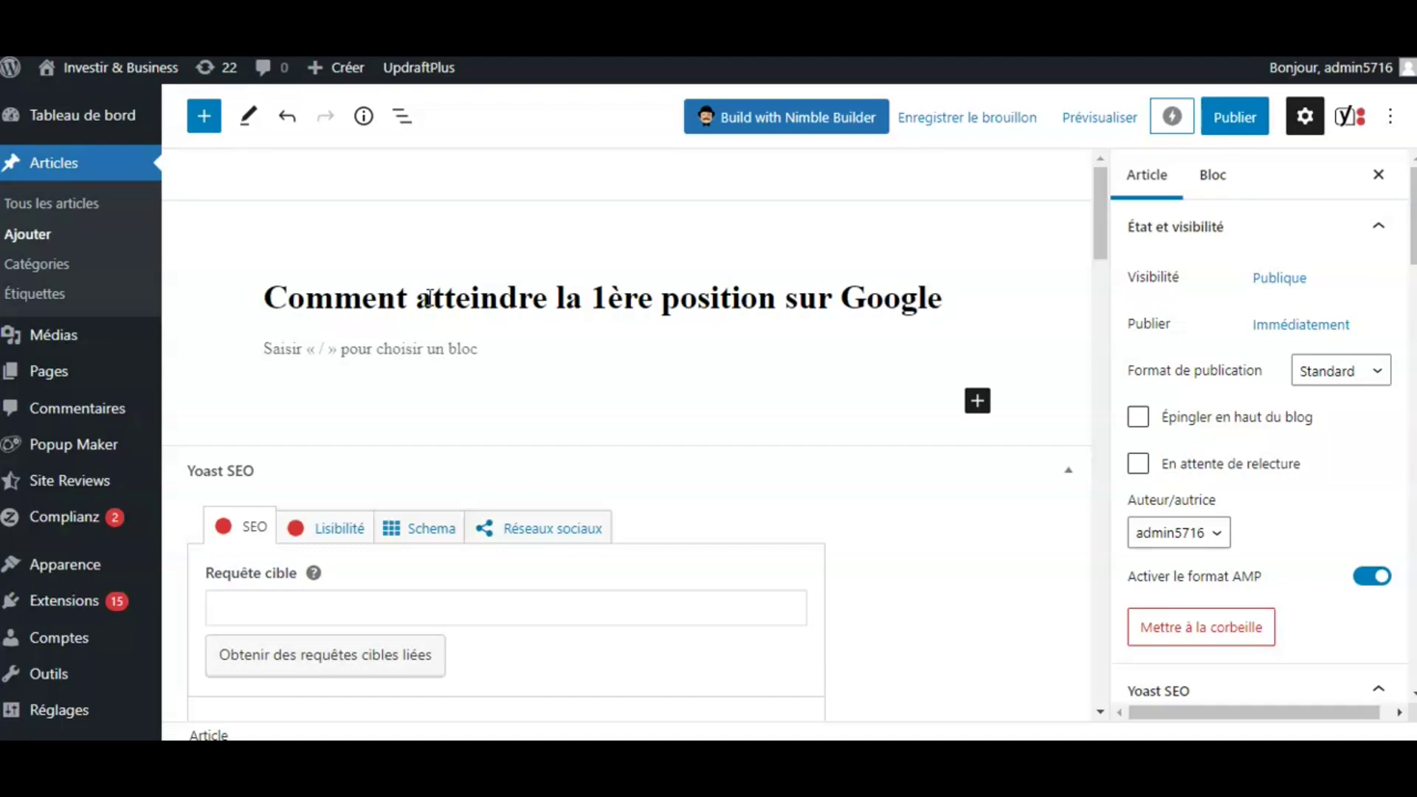
- Add a classic paragraph block under the title with the text "Atteindre la 1ère position Google blablabla..."
{"action": "left_click", "coordinate": [978, 401]}
{"action": "left_click", "coordinate": [1137, 199]}
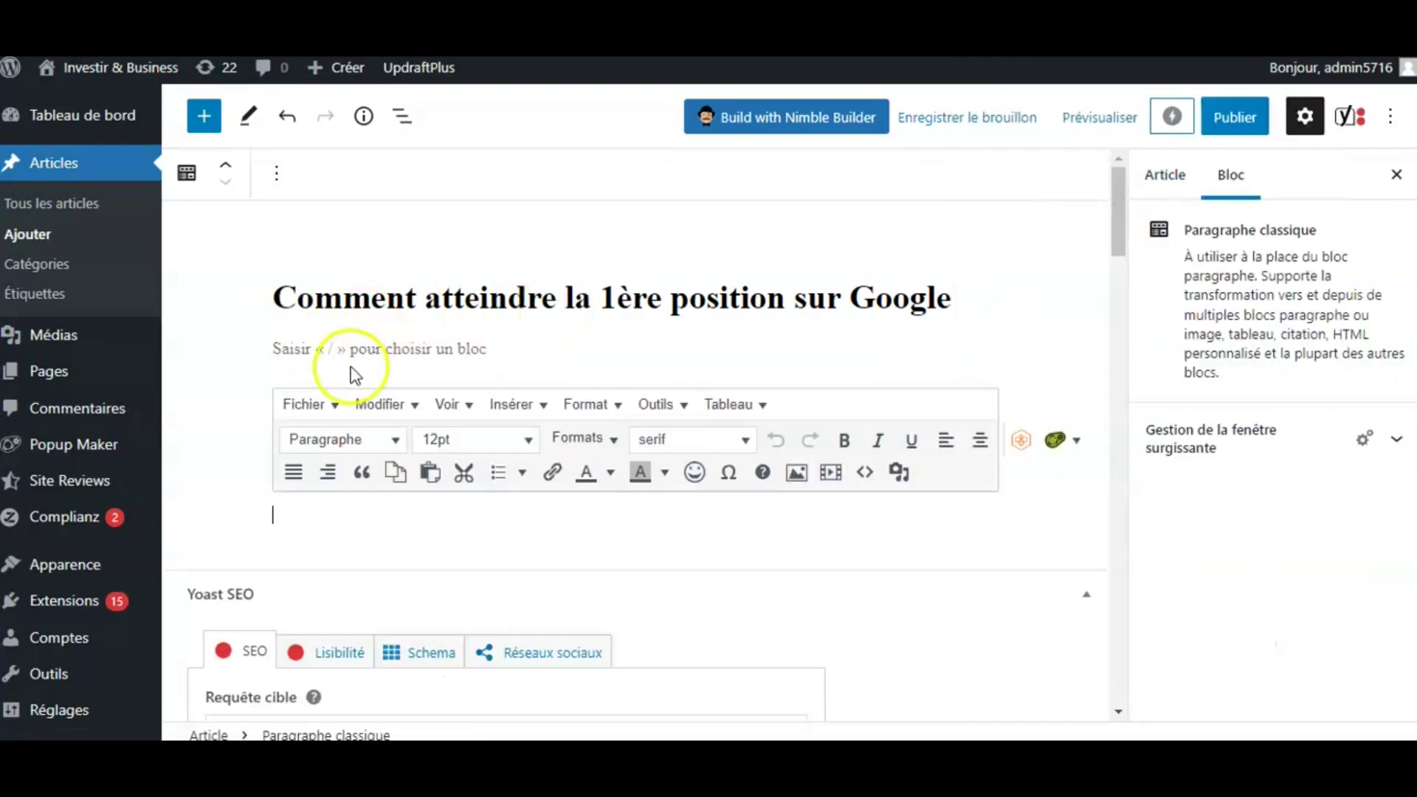
{"action": "type", "text": "Atteindre la 1"}
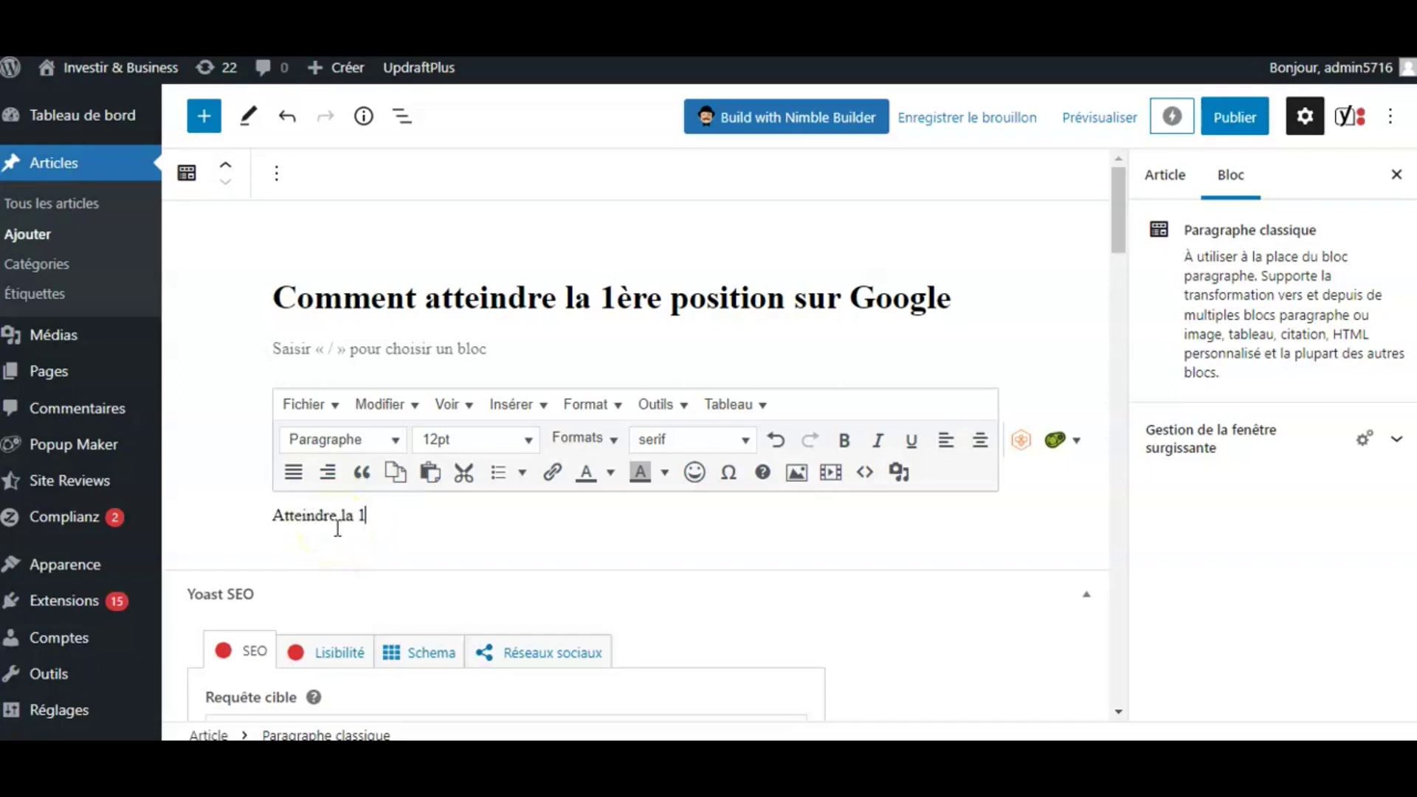
{"action": "type", "text": "ère position "}
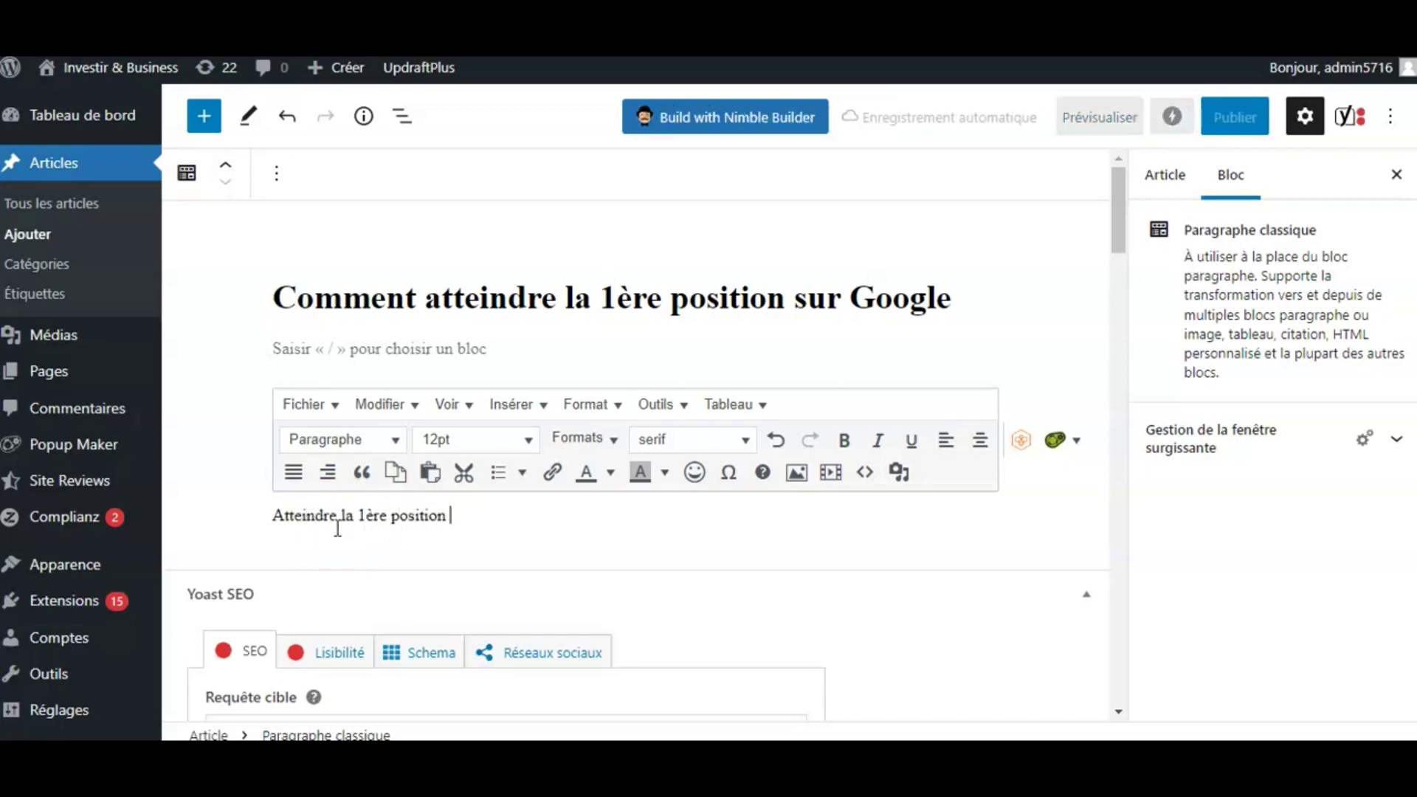
{"action": "type", "text": "Google blab"}
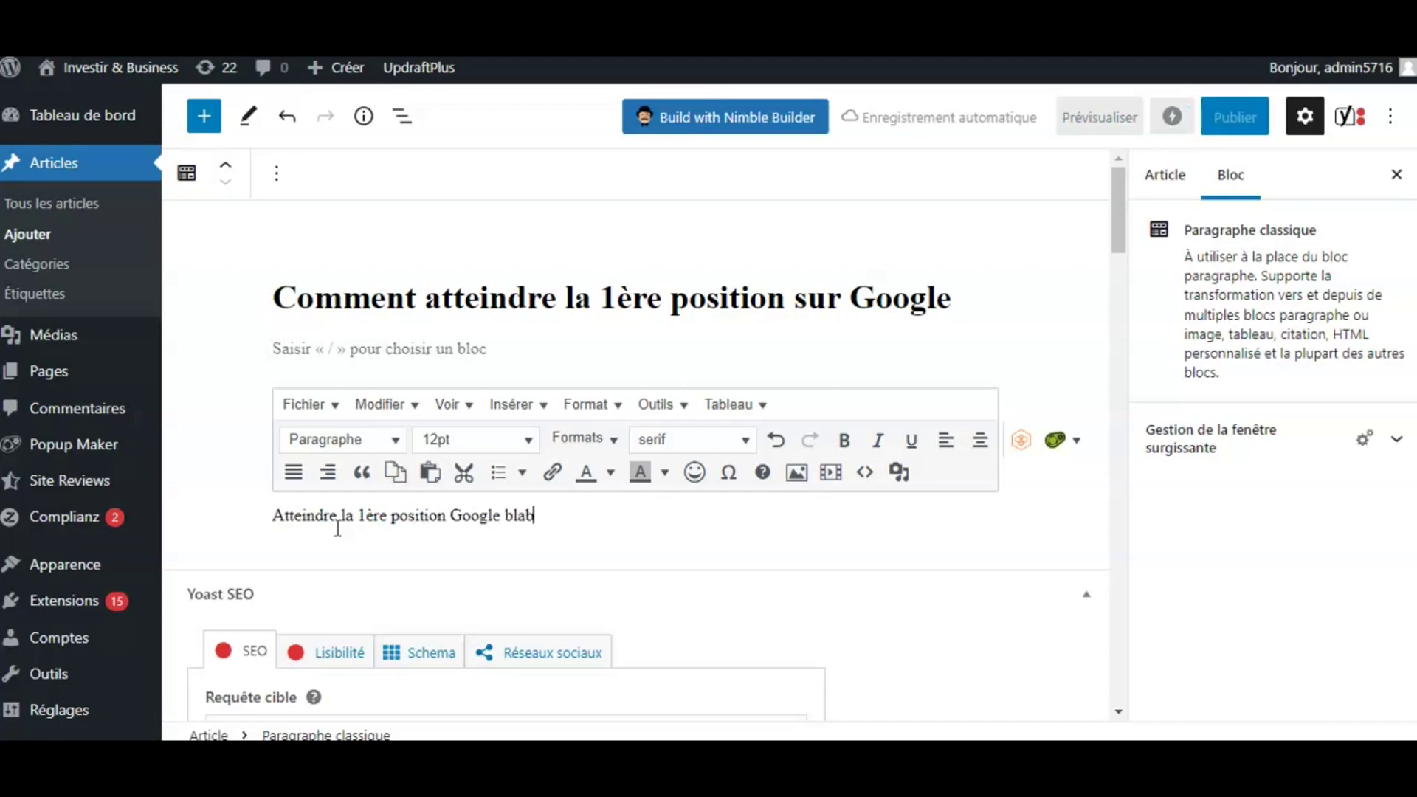
{"action": "type", "text": "labla..."}
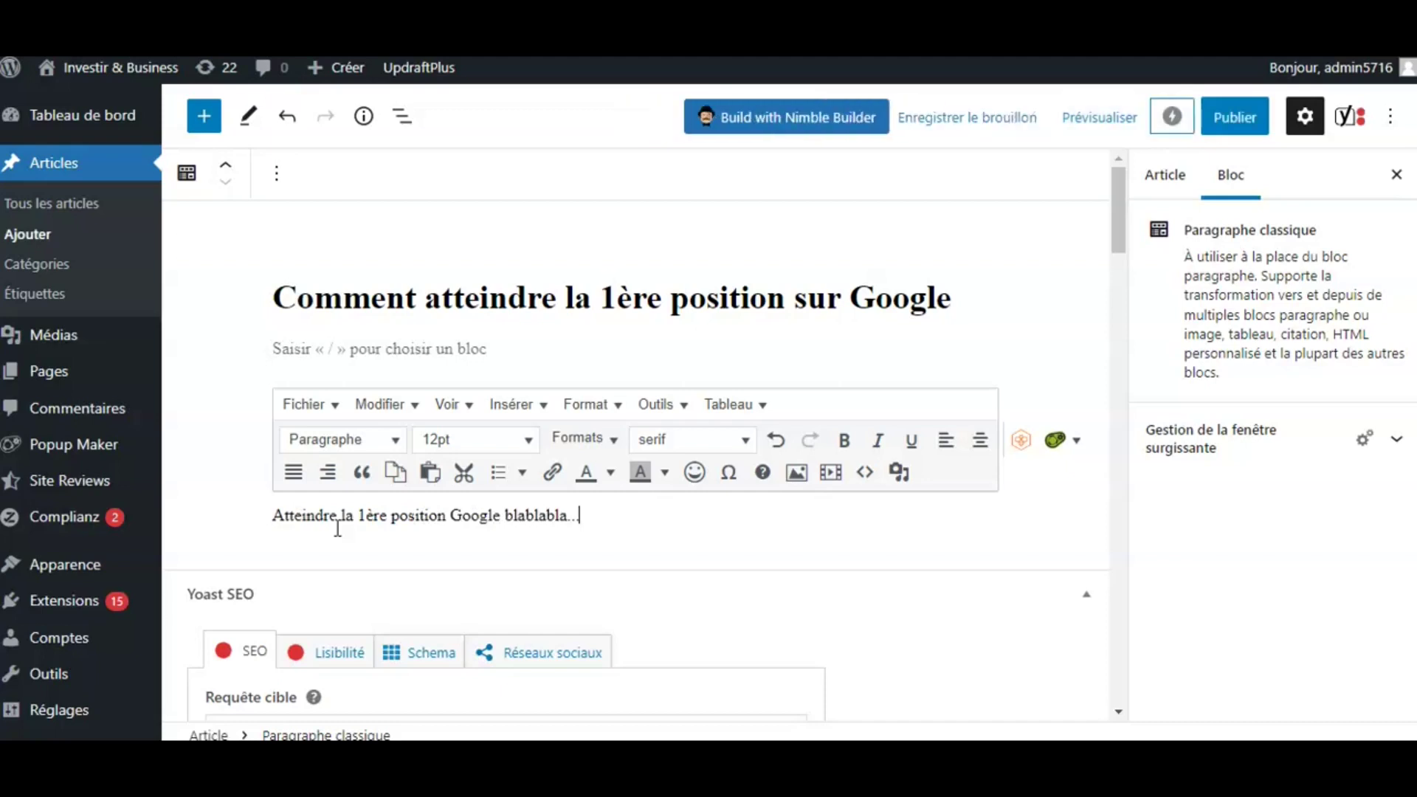
- Set the article's Yoast SEO target query (Requête cible) to "1ère position Google"
{"action": "left_click_drag", "start_coordinate": [1116, 232], "coordinate": [1123, 275]}
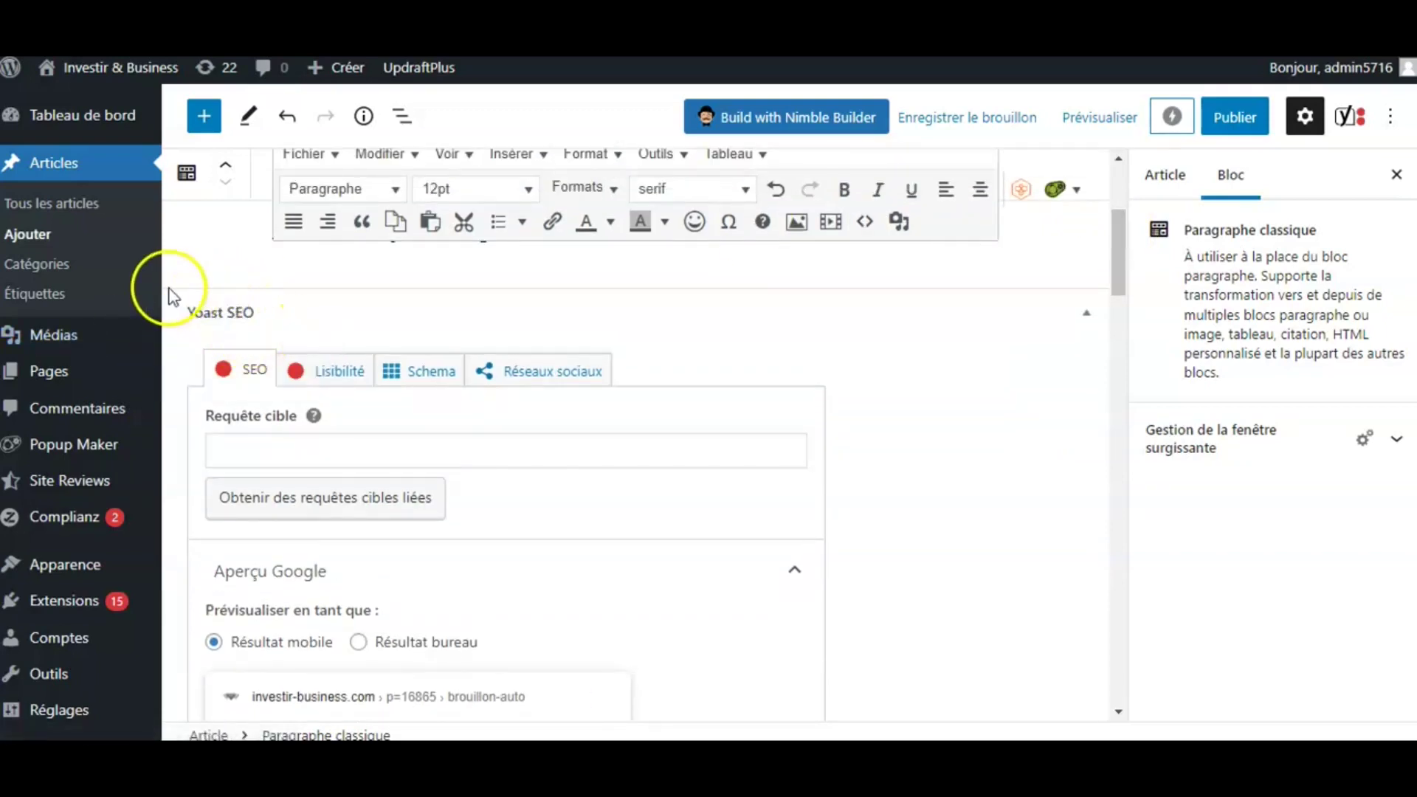
{"action": "left_click", "coordinate": [274, 445]}
{"action": "type", "text": "1èr"}
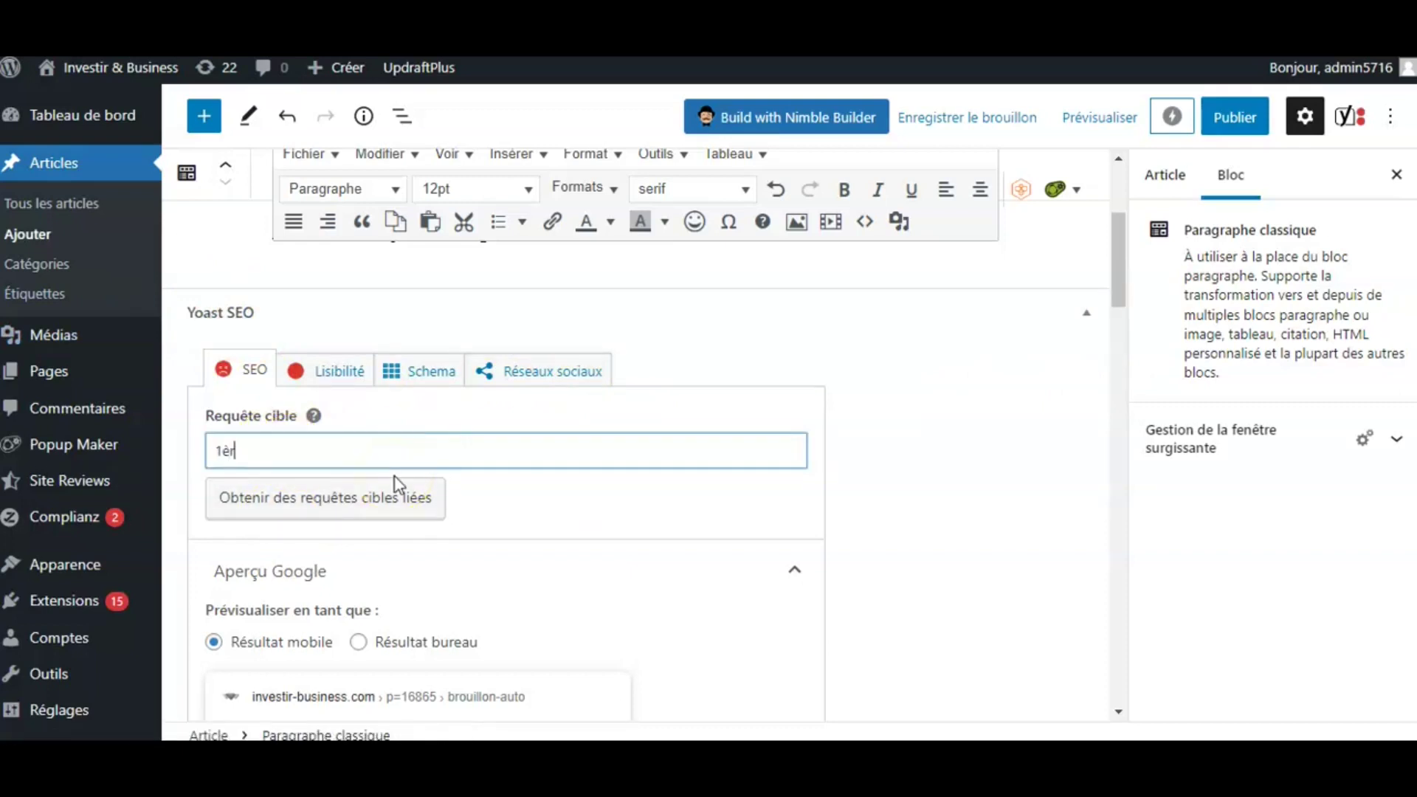
{"action": "type", "text": "e position Google"}
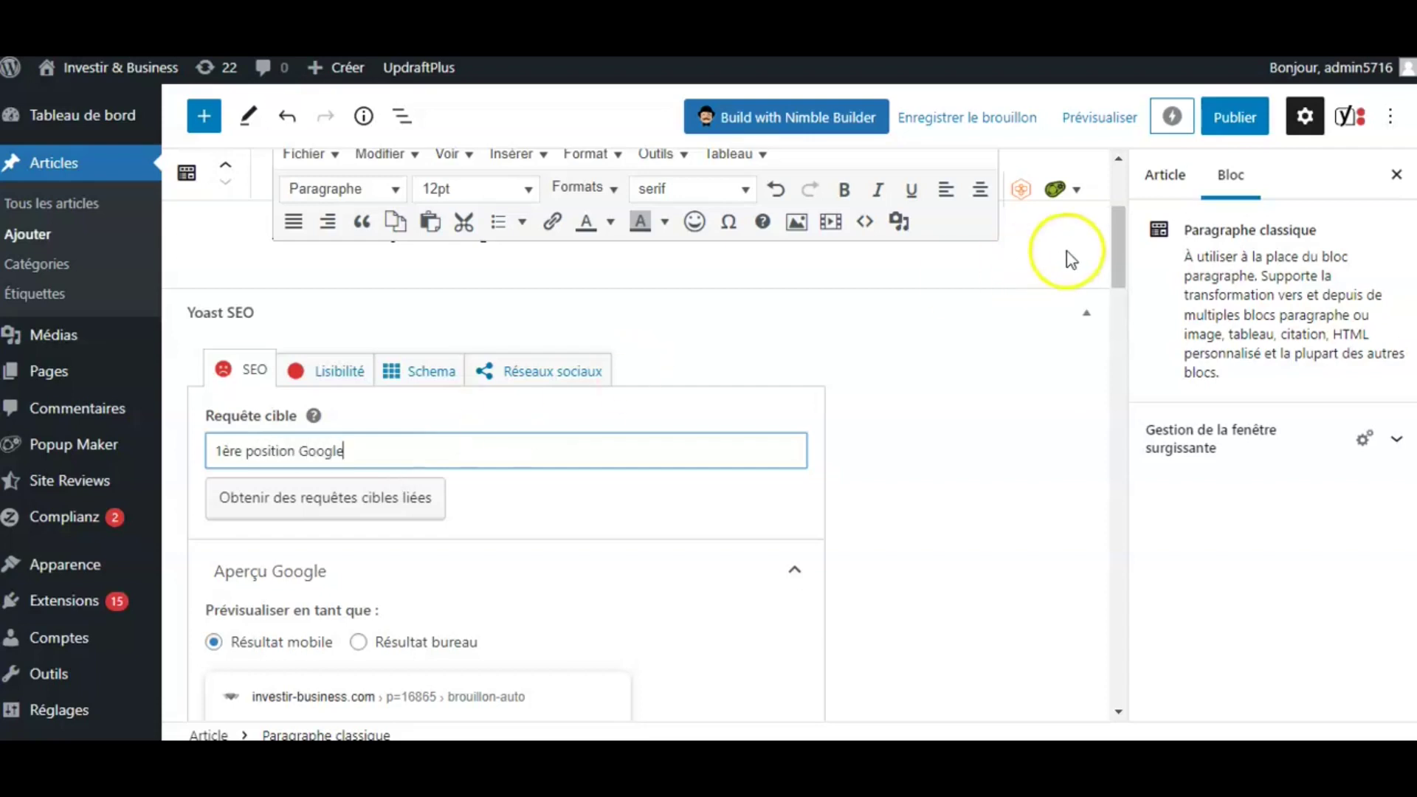
- Examine the article's Yoast SEO analysis, covering problems, improvements, already optimised points and the recommended text length
{"action": "left_click_drag", "start_coordinate": [1109, 262], "coordinate": [1124, 408]}
{"action": "left_click", "coordinate": [481, 242]}
{"action": "left_click", "coordinate": [572, 240]}
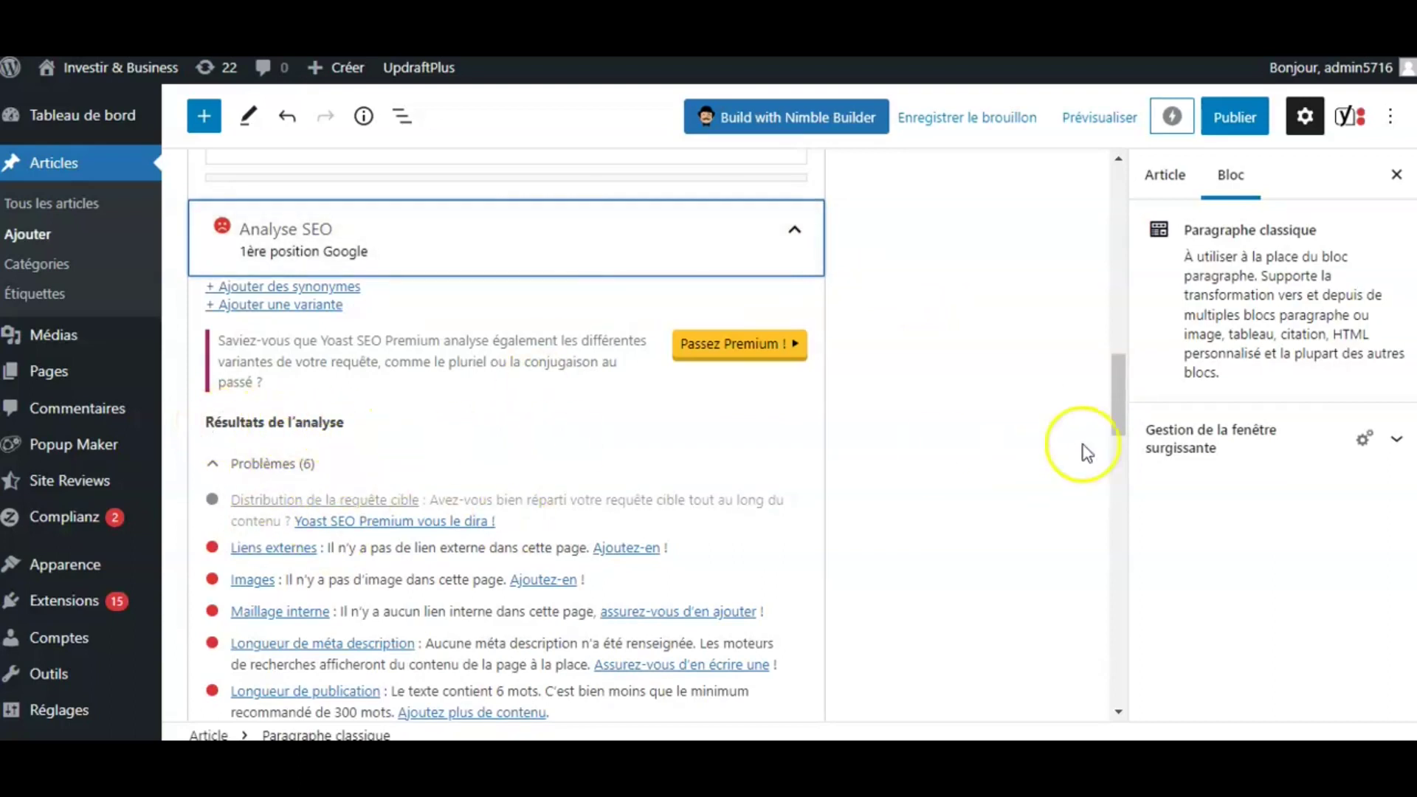
{"action": "left_click_drag", "start_coordinate": [1116, 425], "coordinate": [1128, 450]}
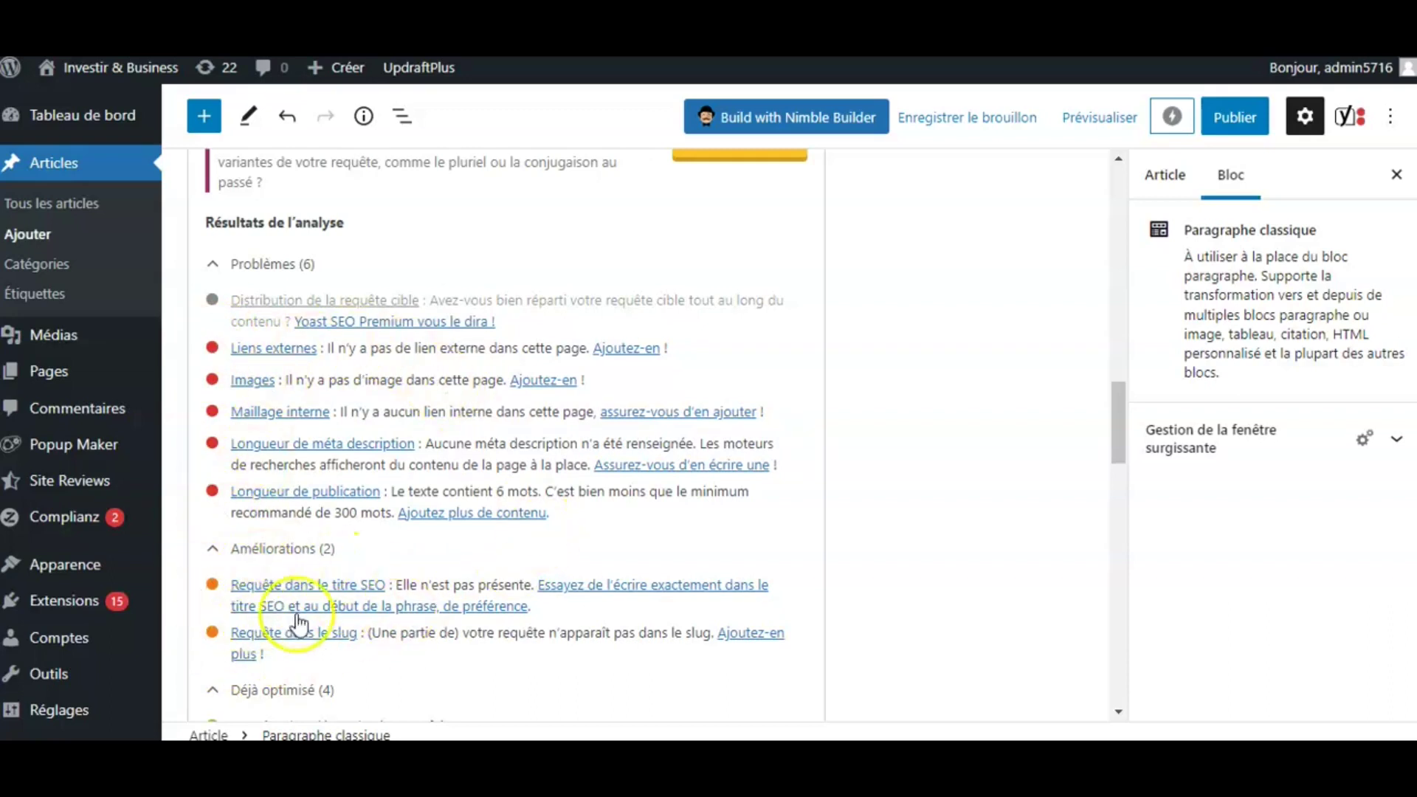
{"action": "left_click_drag", "start_coordinate": [1122, 439], "coordinate": [1125, 484]}
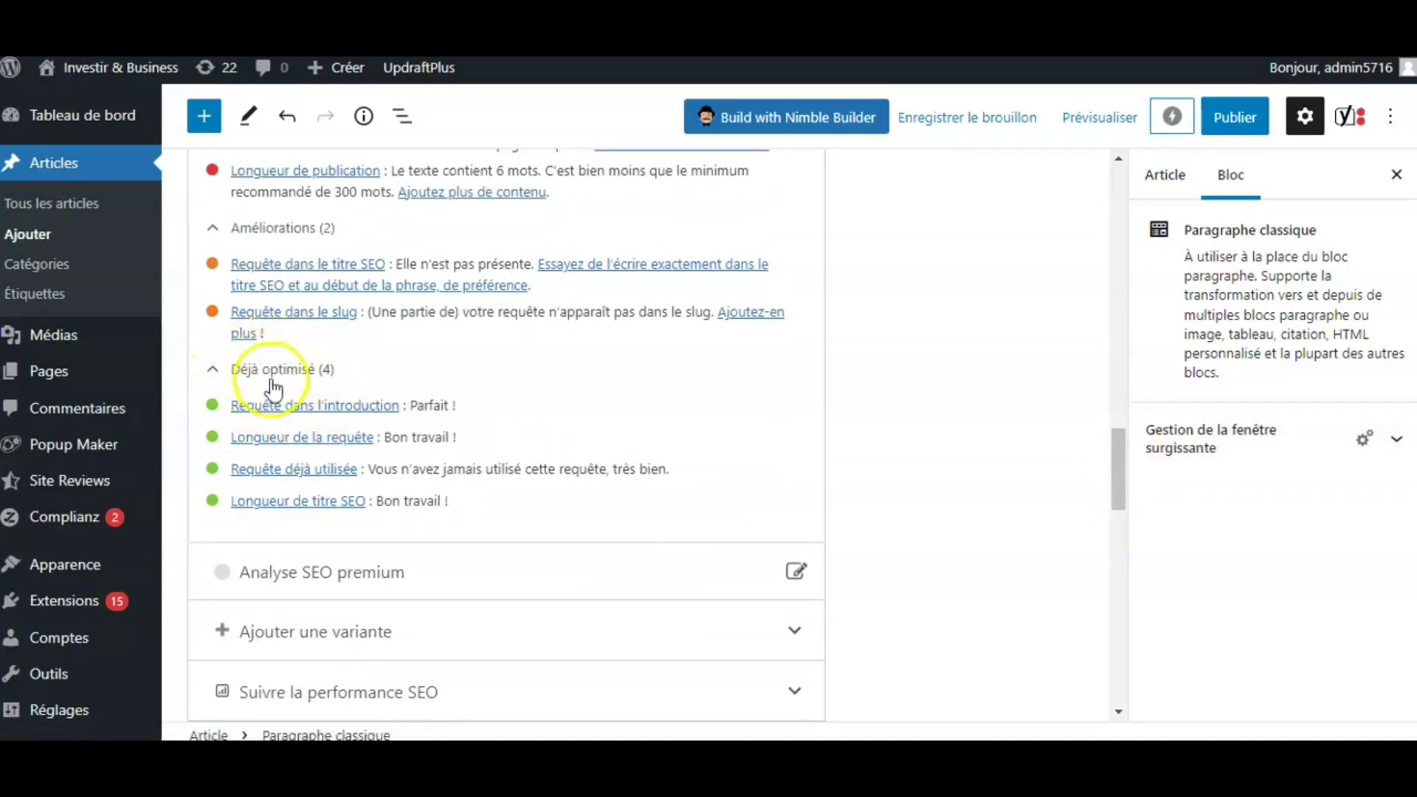
{"action": "left_click_drag", "start_coordinate": [1114, 468], "coordinate": [1108, 427]}
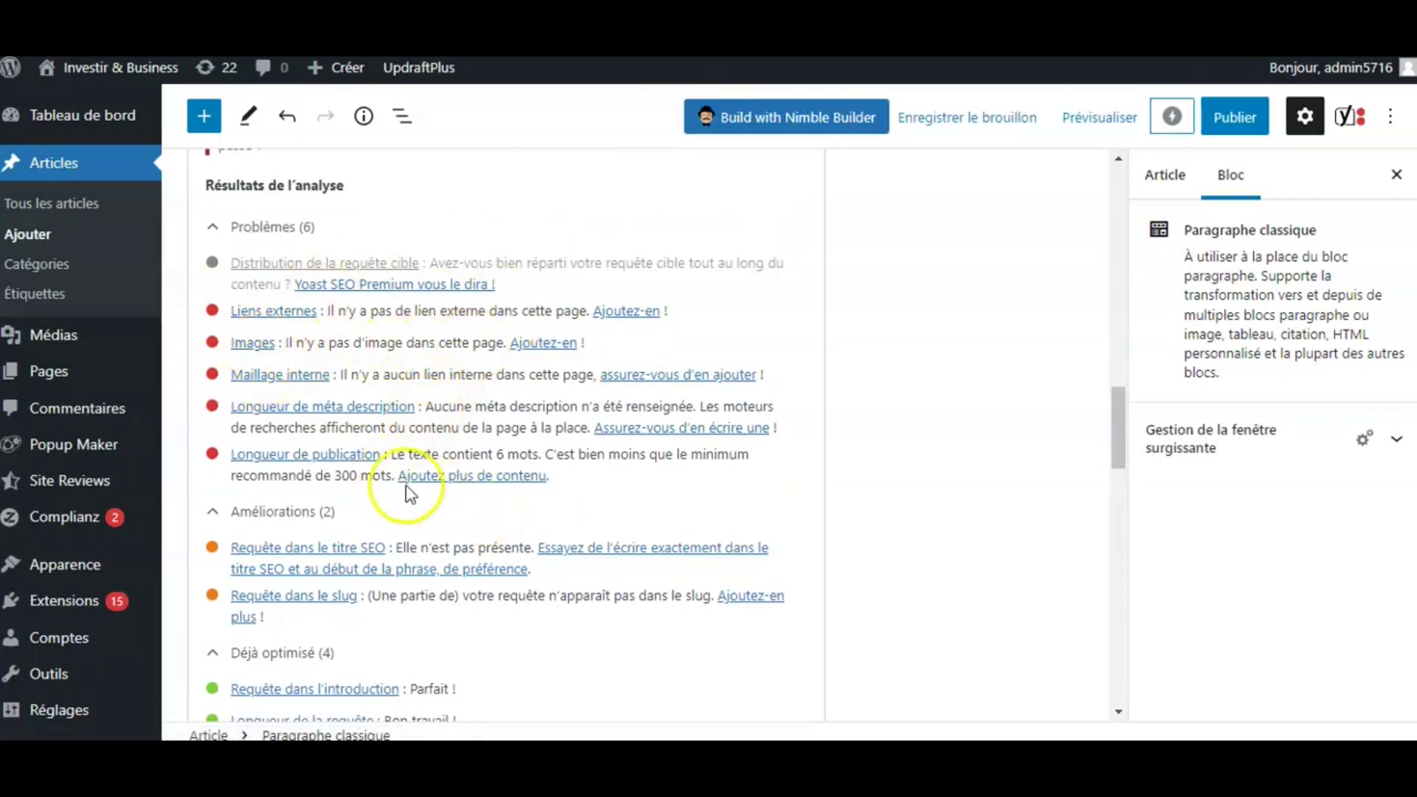
{"action": "left_click_drag", "start_coordinate": [296, 476], "coordinate": [391, 476]}
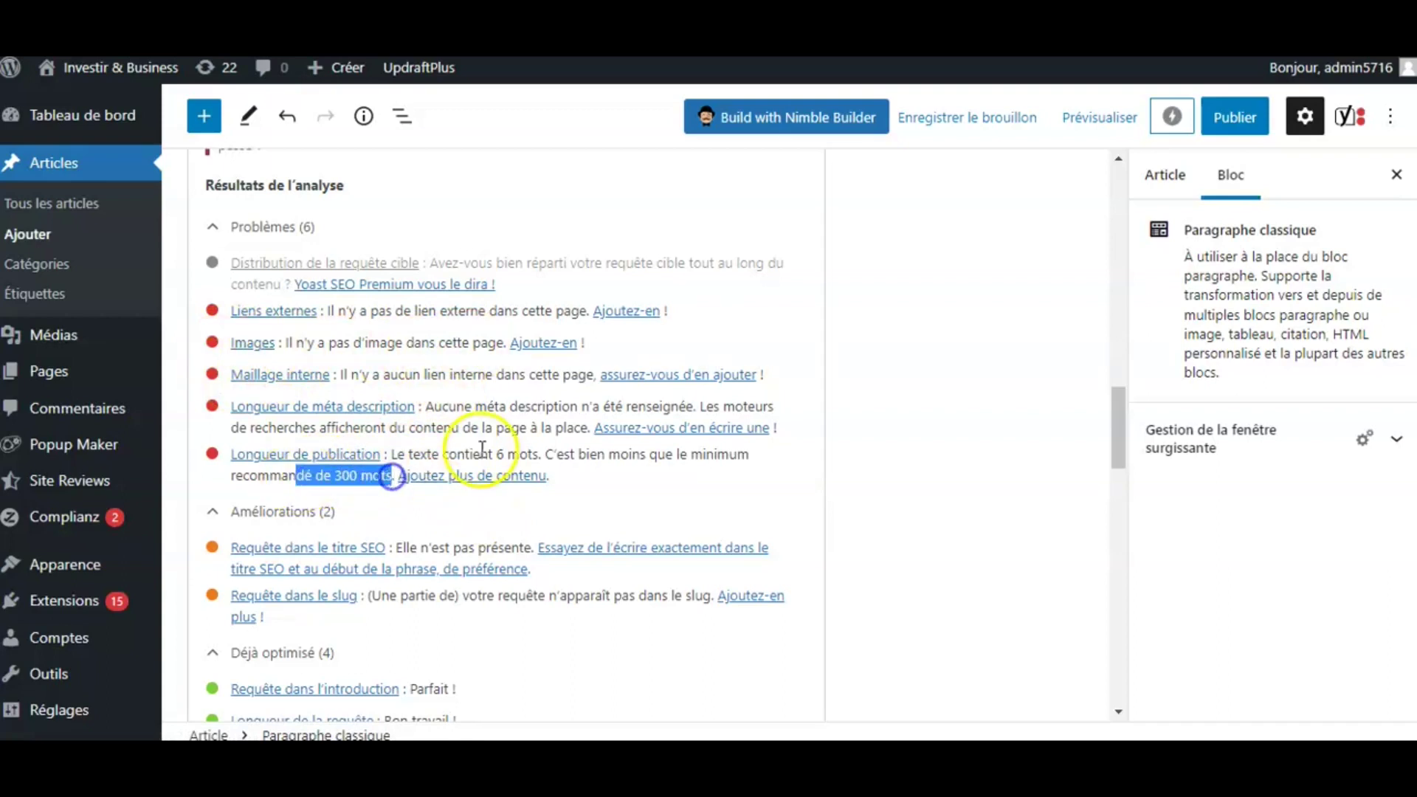
{"action": "left_click", "coordinate": [513, 454]}
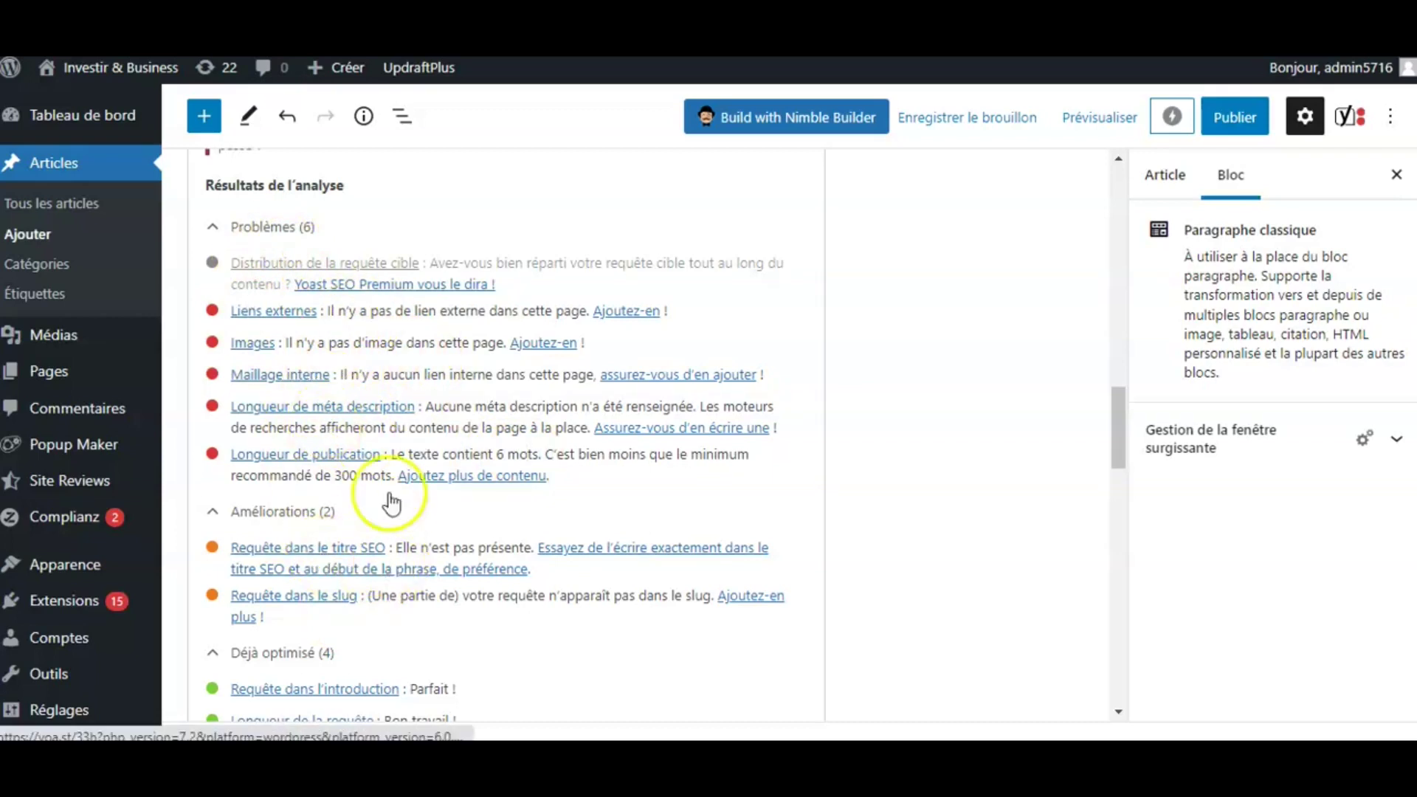
{"action": "left_click_drag", "start_coordinate": [1119, 427], "coordinate": [1105, 373]}
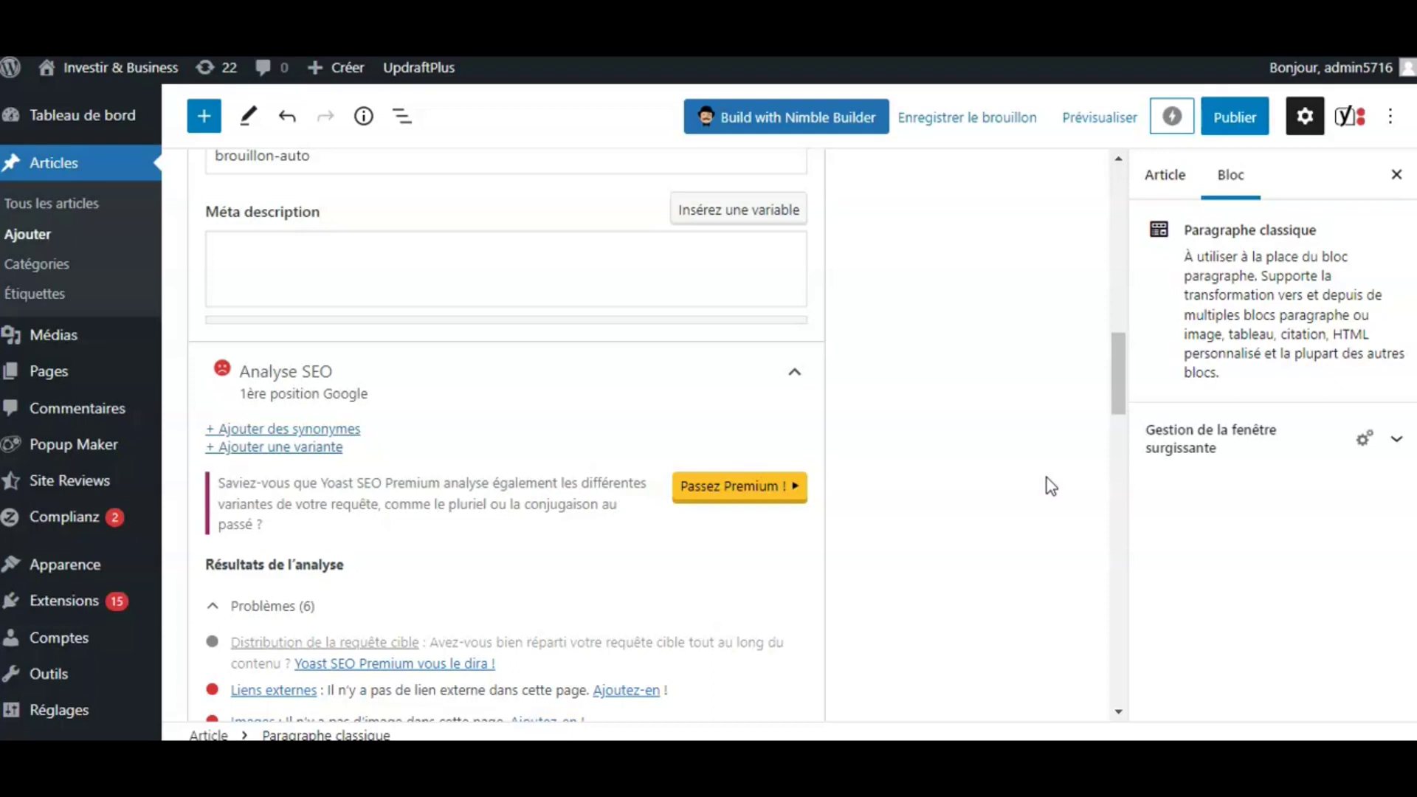
{"action": "left_click", "coordinate": [997, 401]}
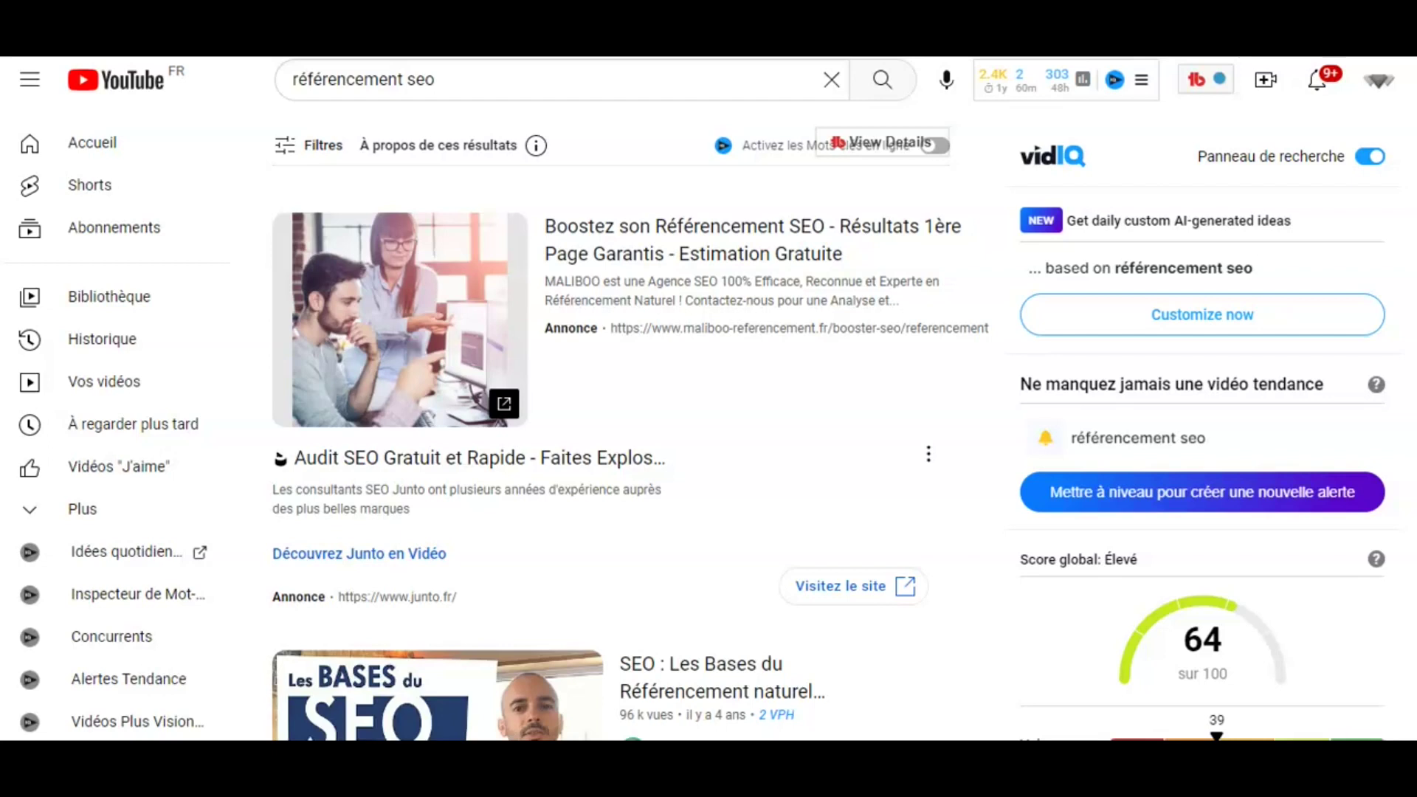
- Examine the YouTube results and the vidIQ overall score, volume and competition for the search "référencement seo"
{"action": "scroll", "coordinate": [829, 428], "scroll_direction": "down", "scroll_amount": 1}
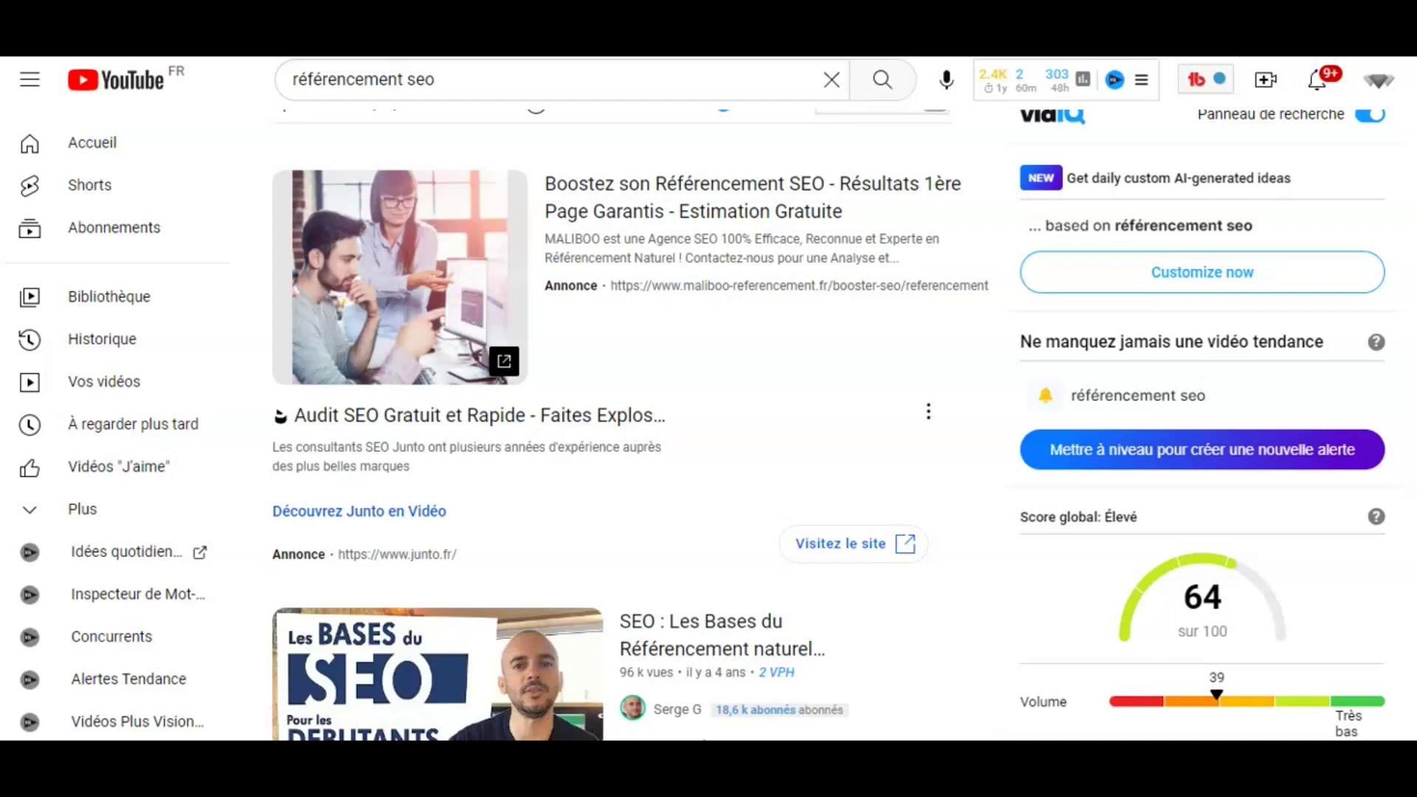
{"action": "scroll", "coordinate": [829, 426], "scroll_direction": "up", "scroll_amount": 1}
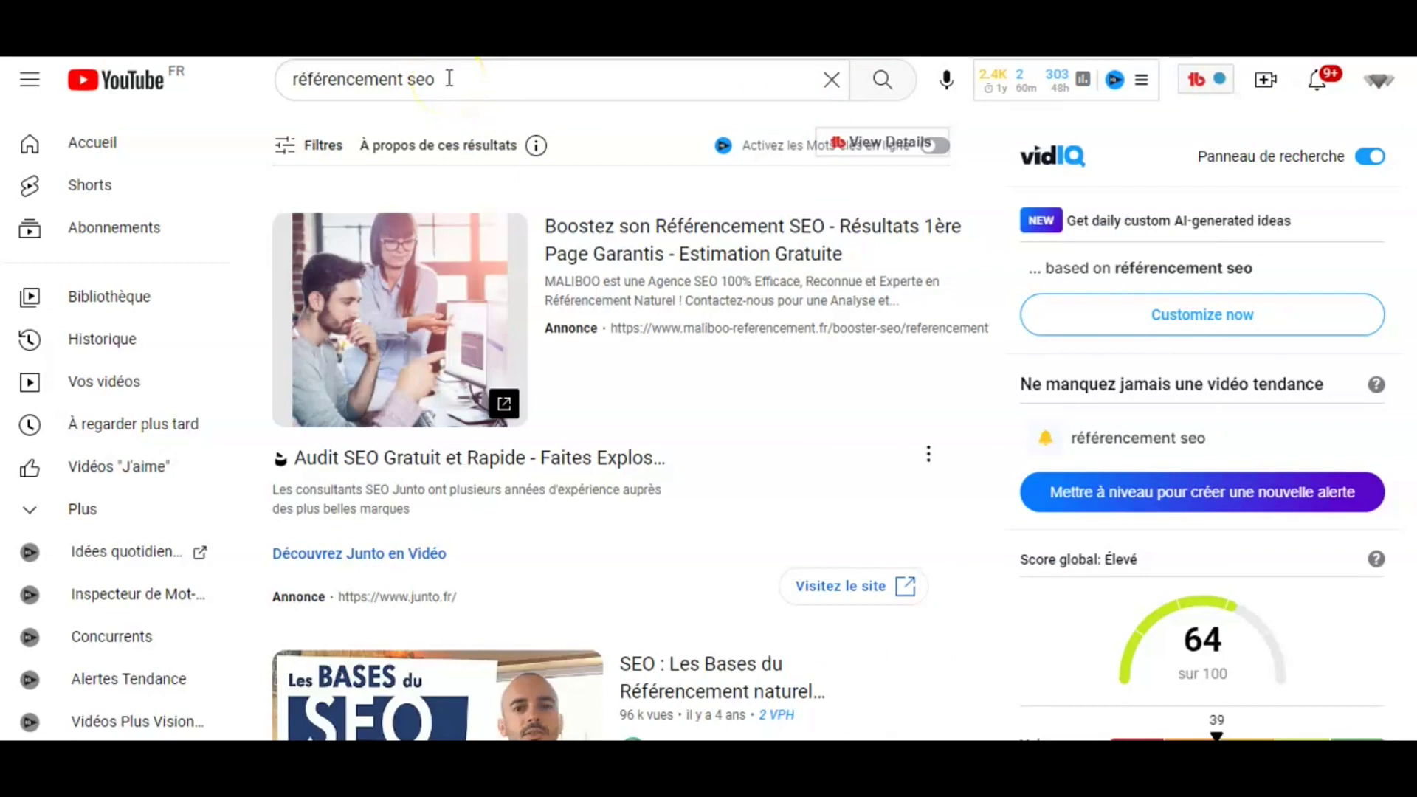
{"action": "left_click_drag", "start_coordinate": [449, 78], "coordinate": [329, 77]}
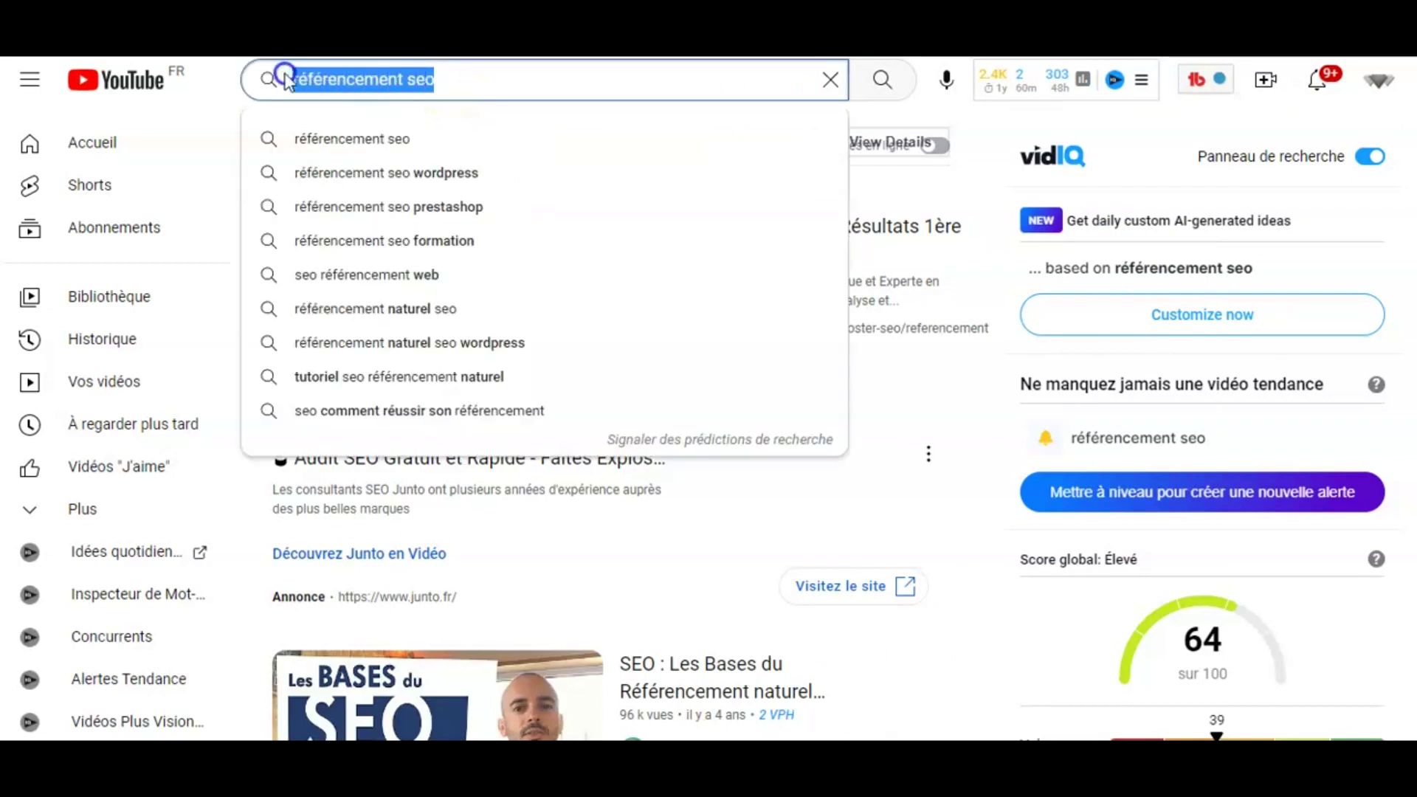
{"action": "left_click", "coordinate": [480, 79]}
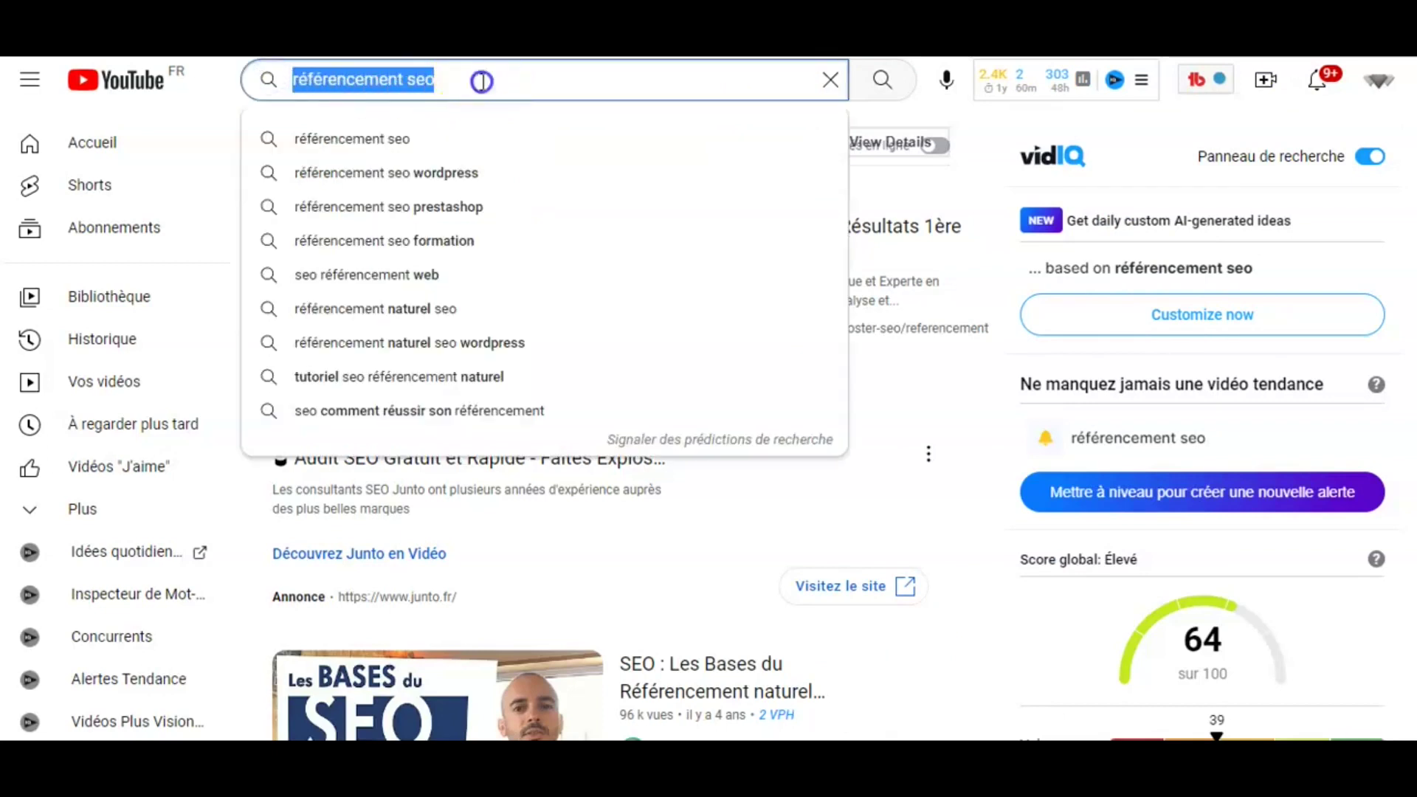
{"action": "left_click", "coordinate": [1005, 369]}
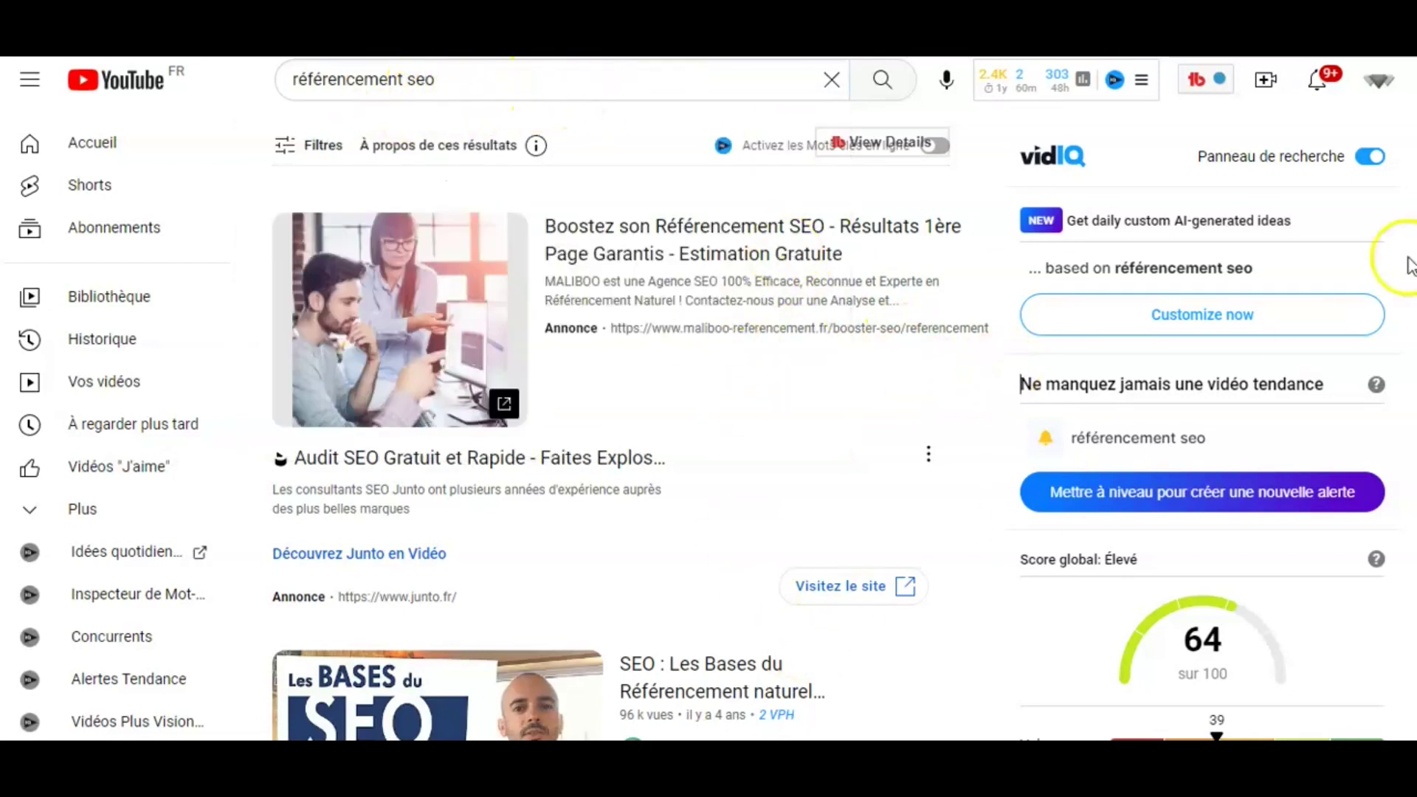
{"action": "scroll", "coordinate": [1021, 384], "scroll_direction": "down", "scroll_amount": 4}
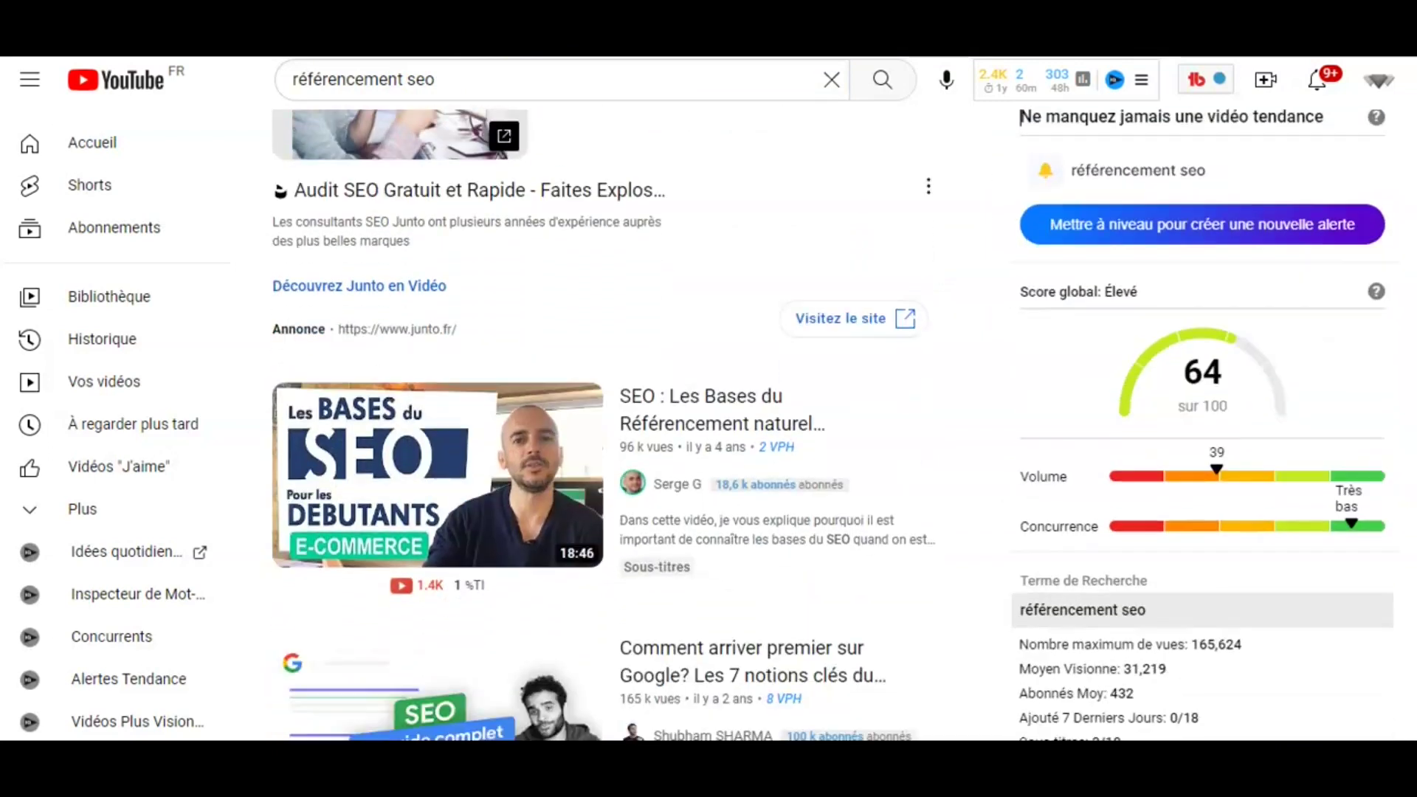